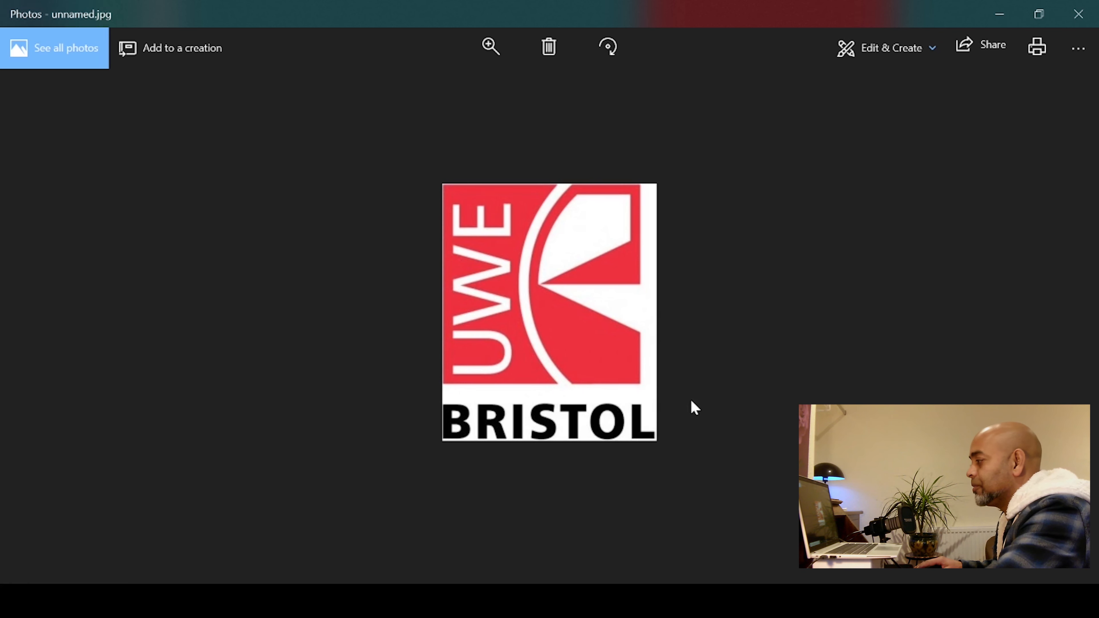
Create a new part document
click(543, 600)
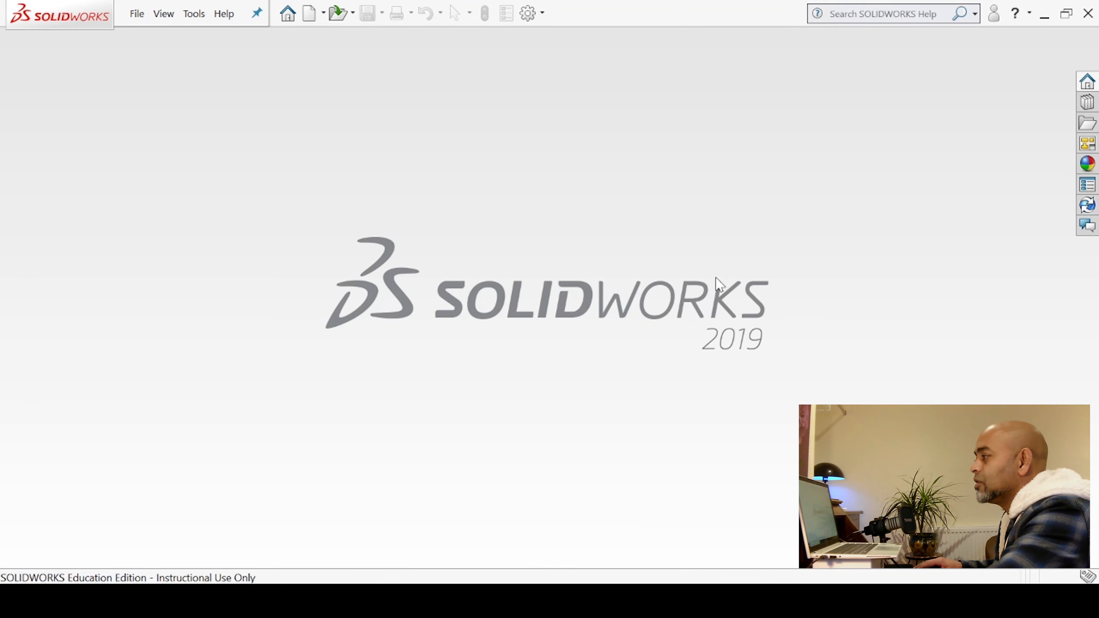
click(314, 18)
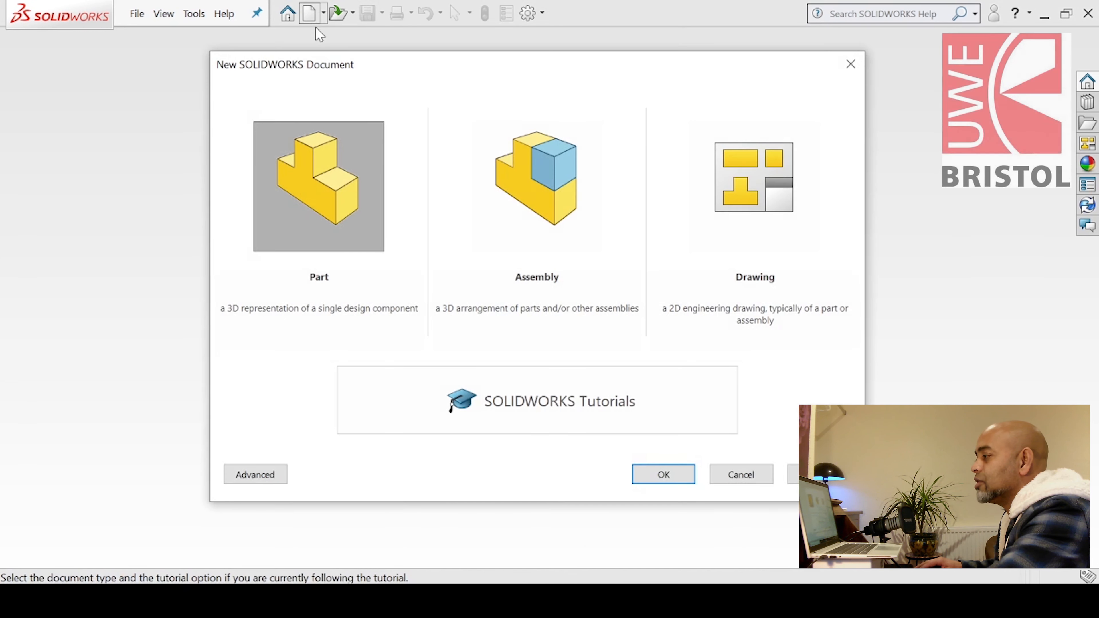
click(318, 166)
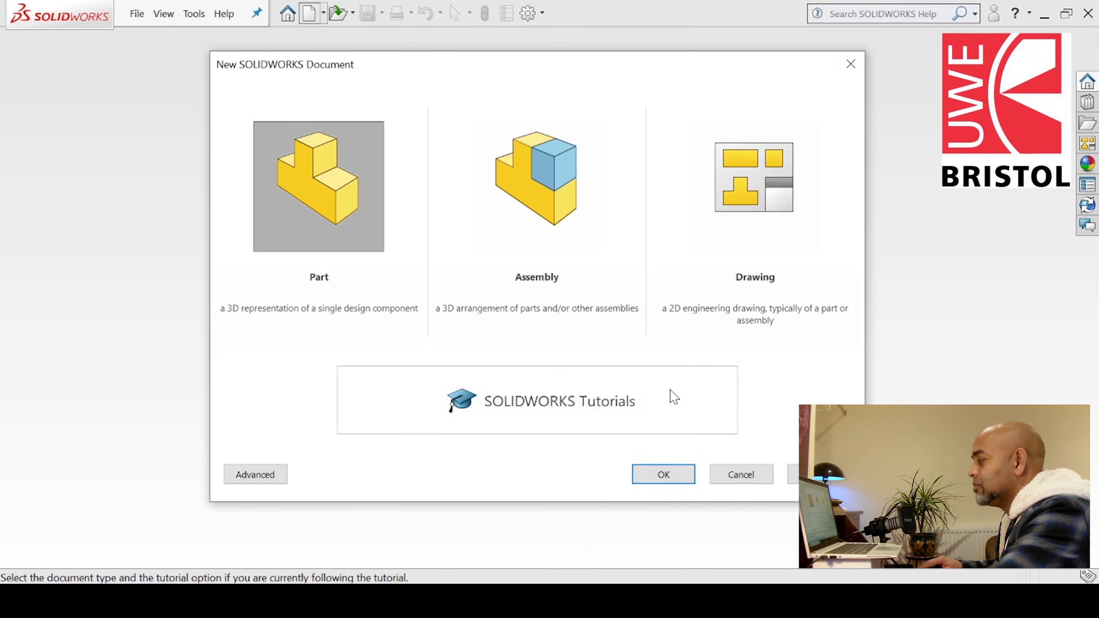
click(668, 474)
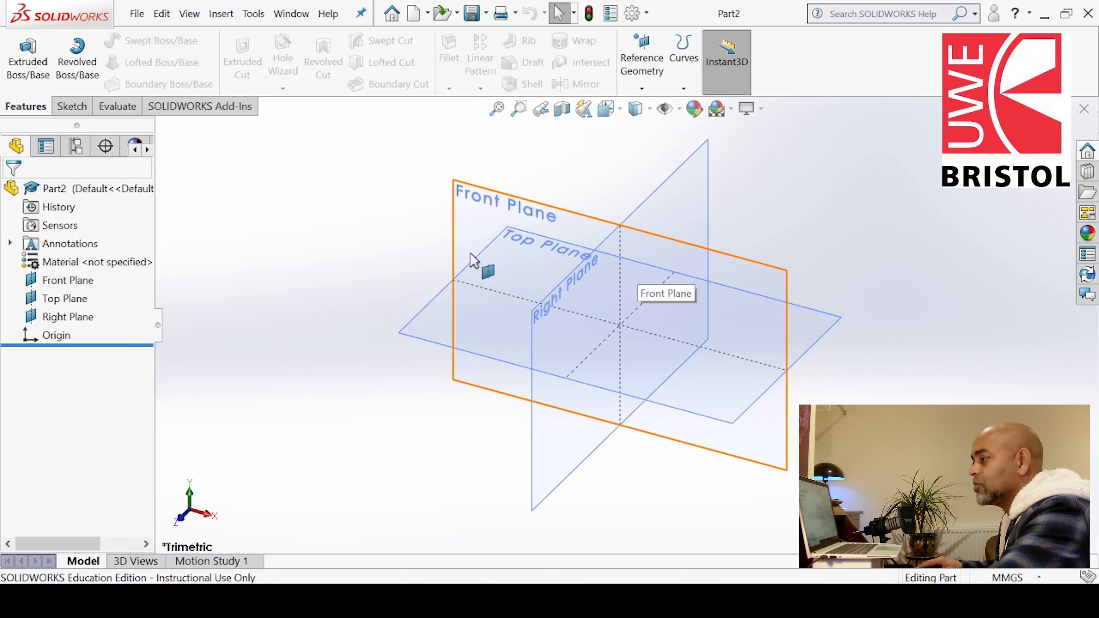
Hide the Top Plane and the Right Plane, leaving only the Front Plane shown
mouse_move(364, 280)
right_down()
mouse_move(381, 258)
mouse_move(369, 264)
right_up()
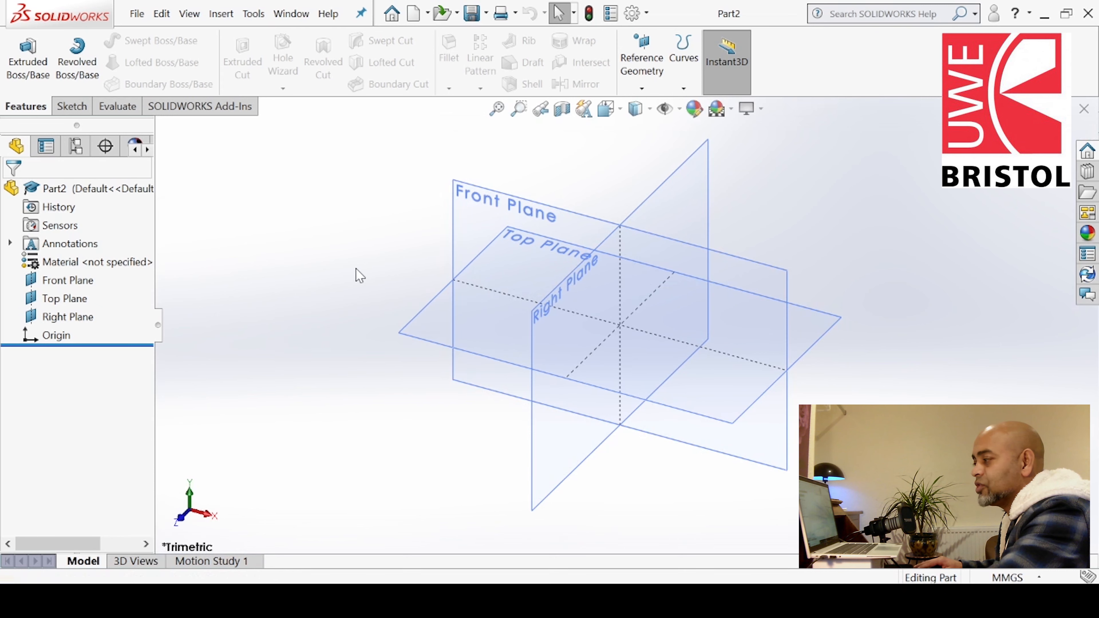
click(65, 281)
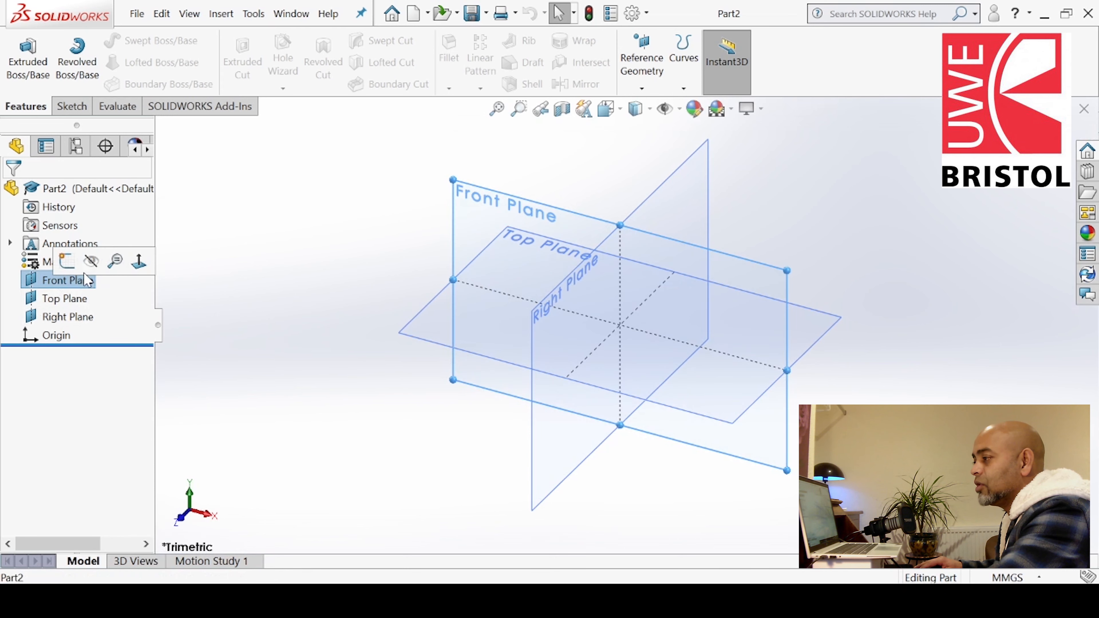
click(243, 253)
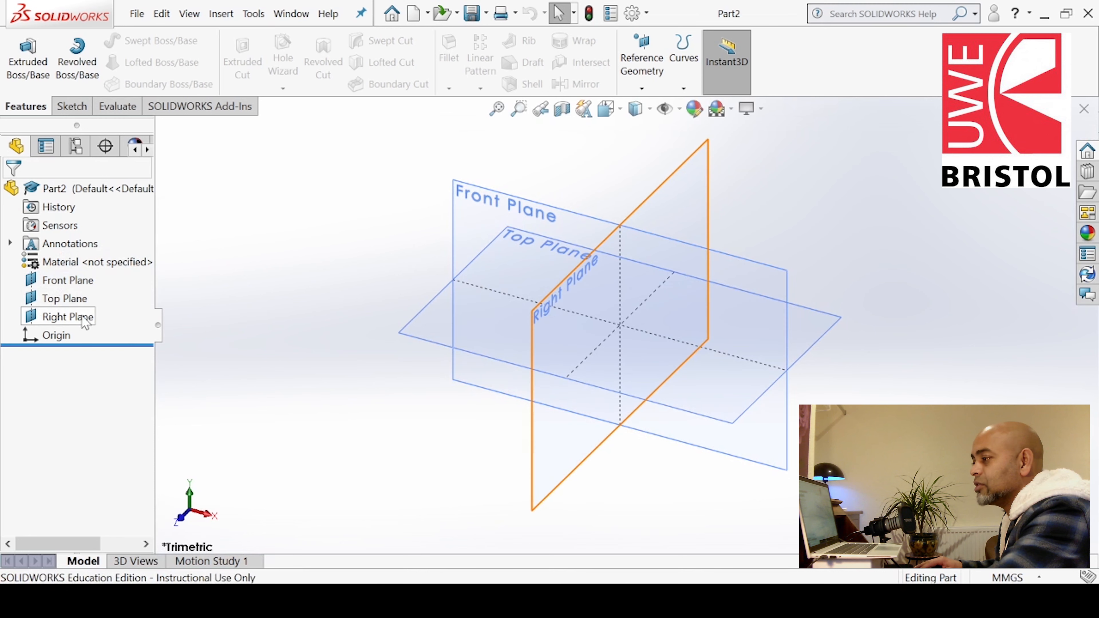
click(65, 299)
click(114, 281)
click(76, 320)
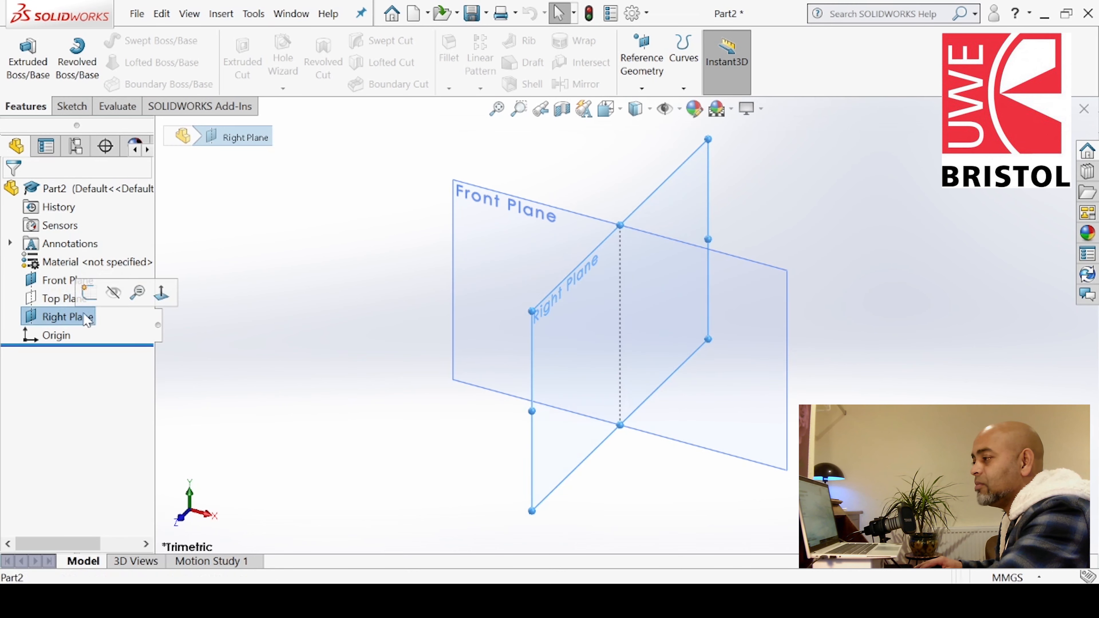
click(116, 299)
Open a sketch on the Front Plane and draw a center rectangle about 90 mm square around the origin
click(565, 231)
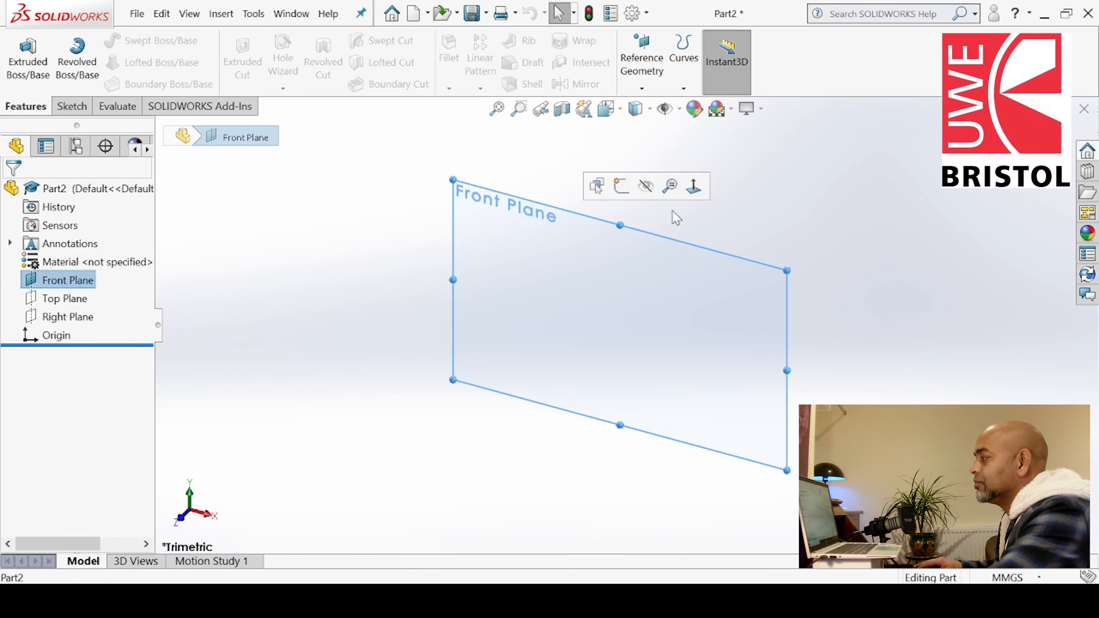
click(621, 186)
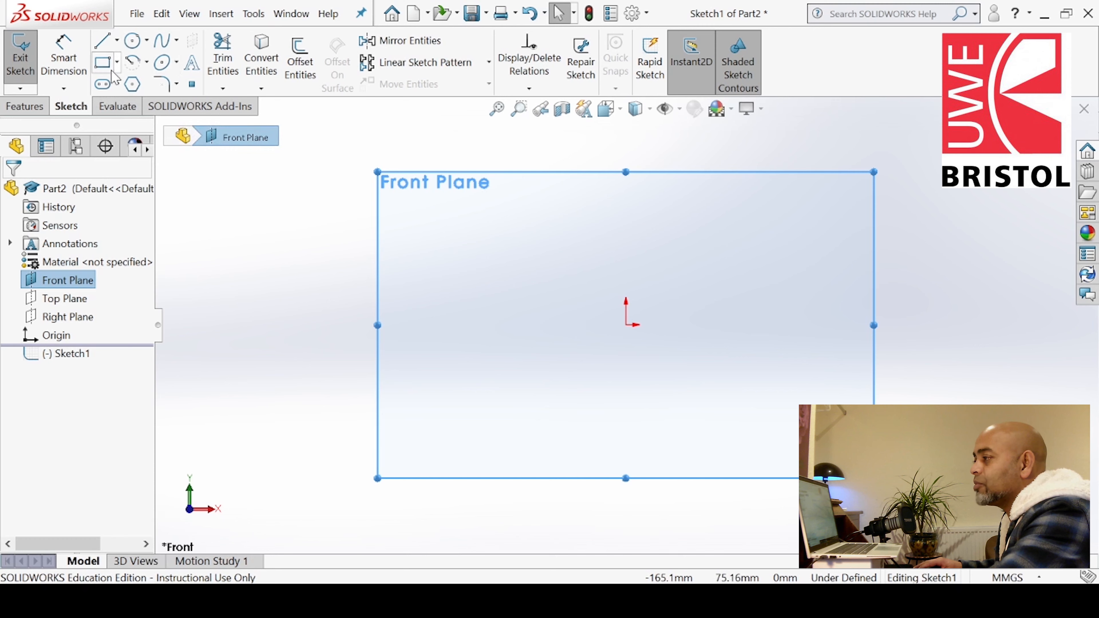
click(102, 62)
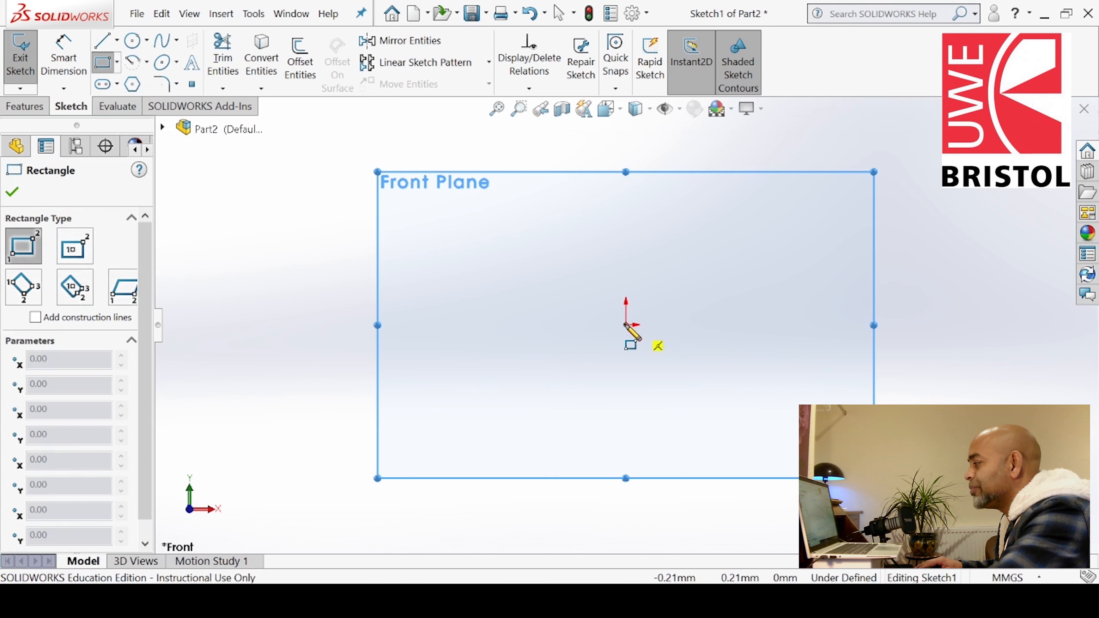
click(81, 247)
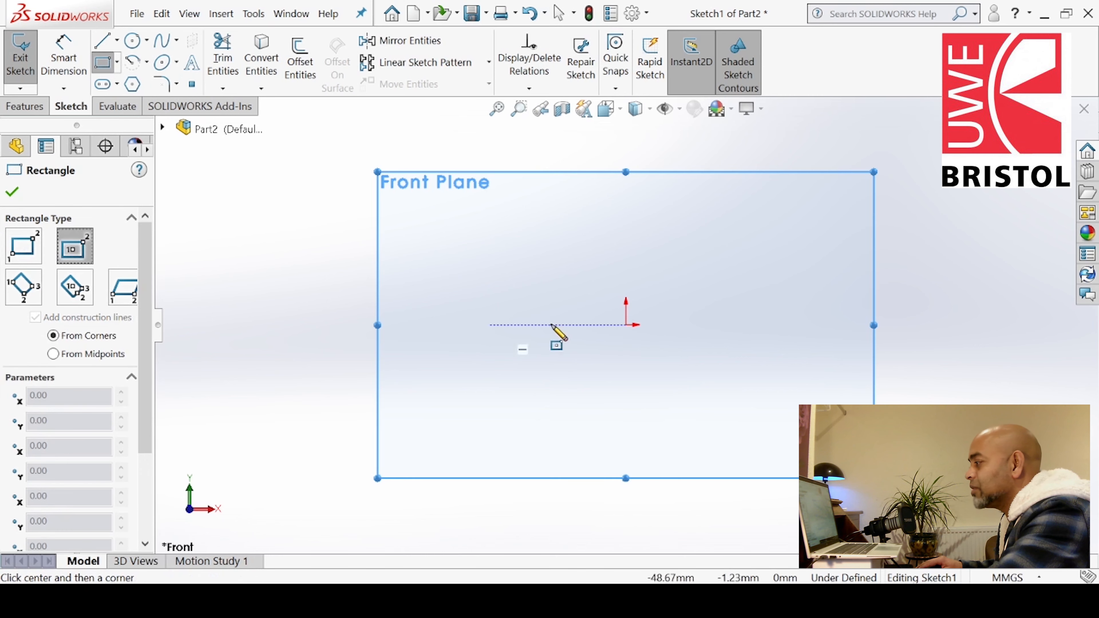
click(627, 325)
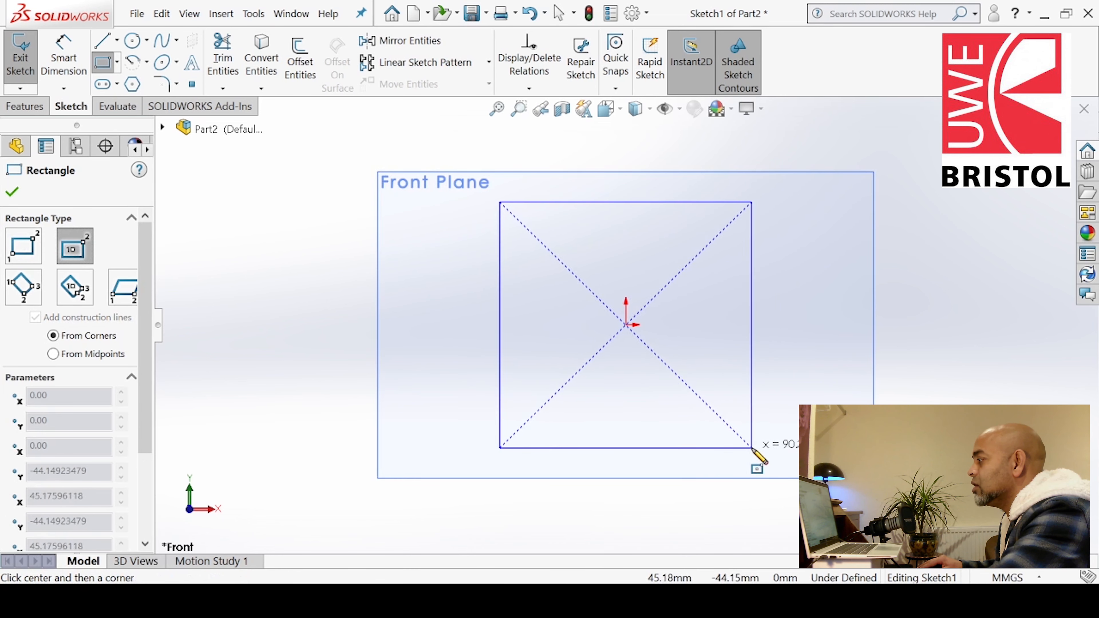
click(753, 448)
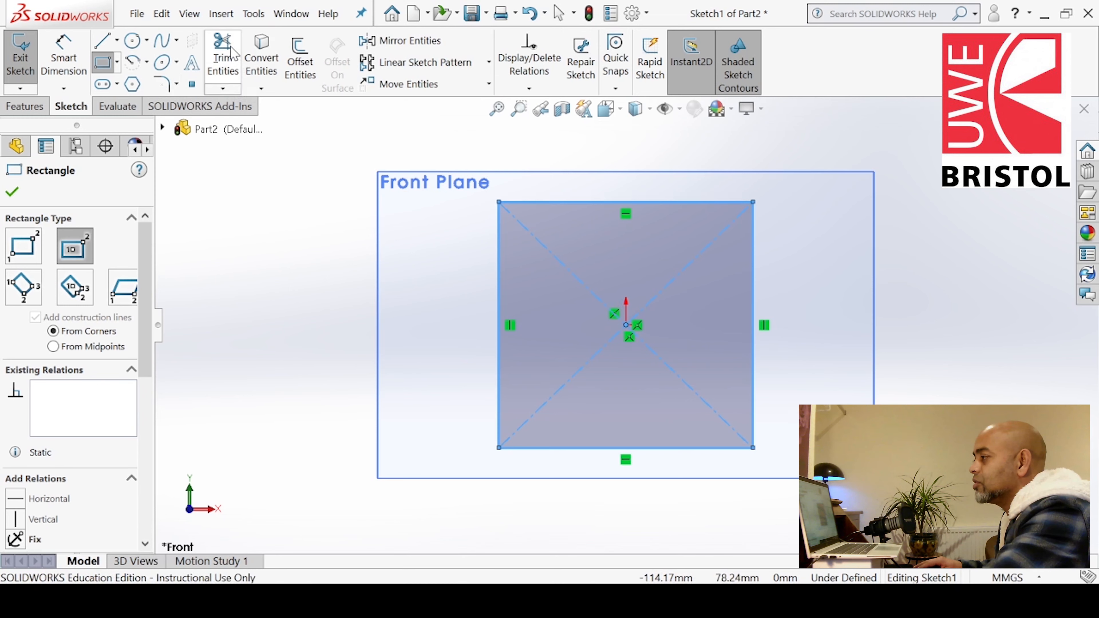
Trim away the rectangle's diagonal construction lines
click(223, 58)
click(562, 263)
click(601, 352)
click(659, 357)
click(656, 298)
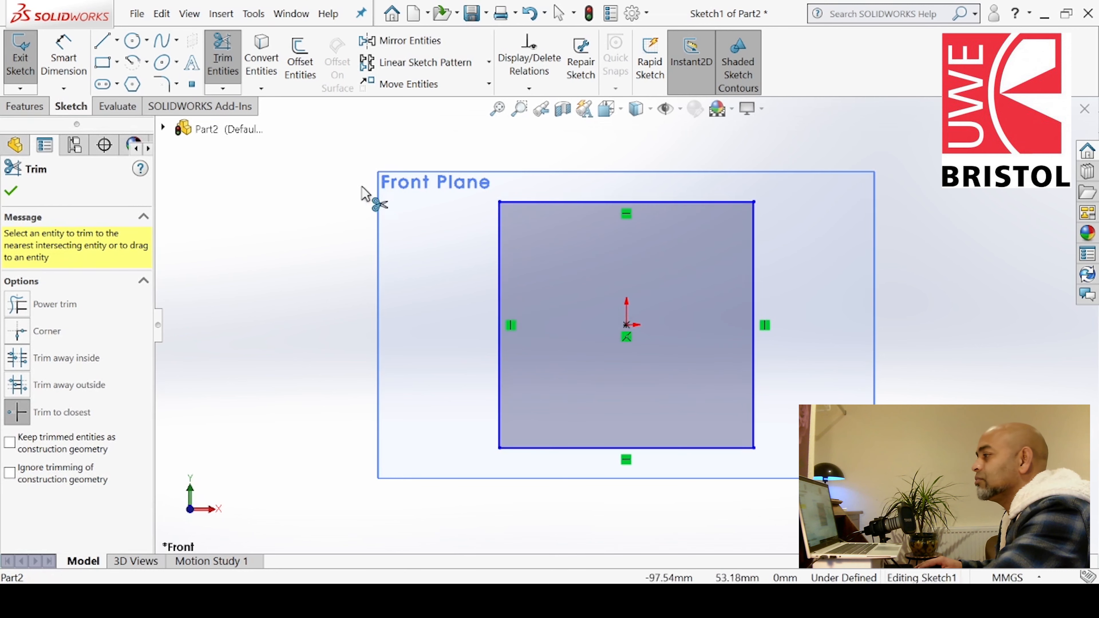
click(11, 191)
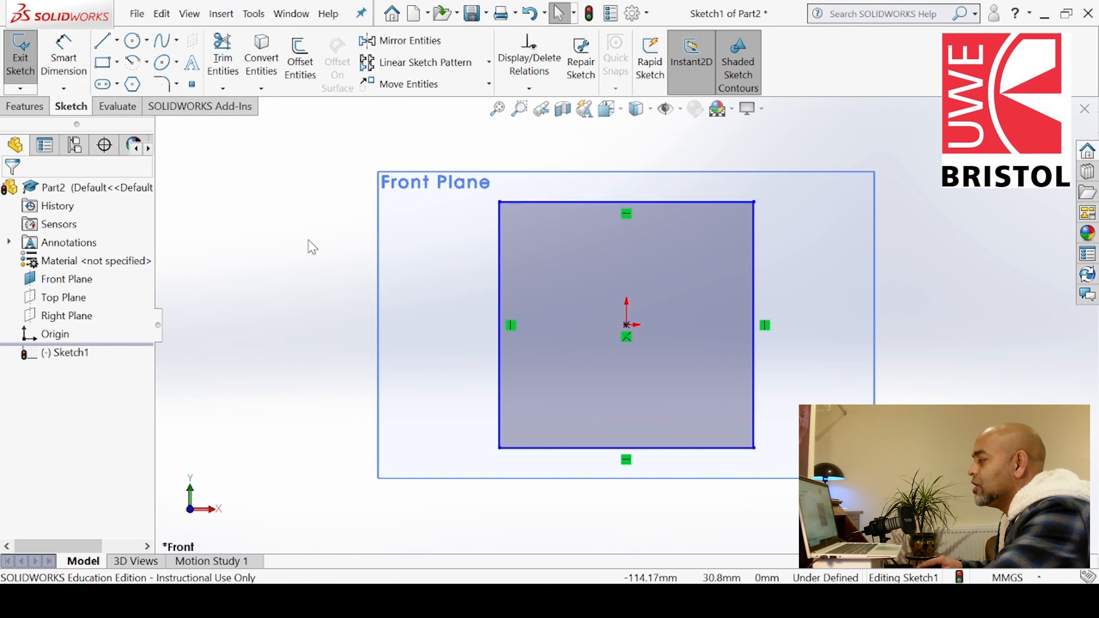
Draw a horizontal construction line about 155 mm long through the origin across the rectangle
click(105, 44)
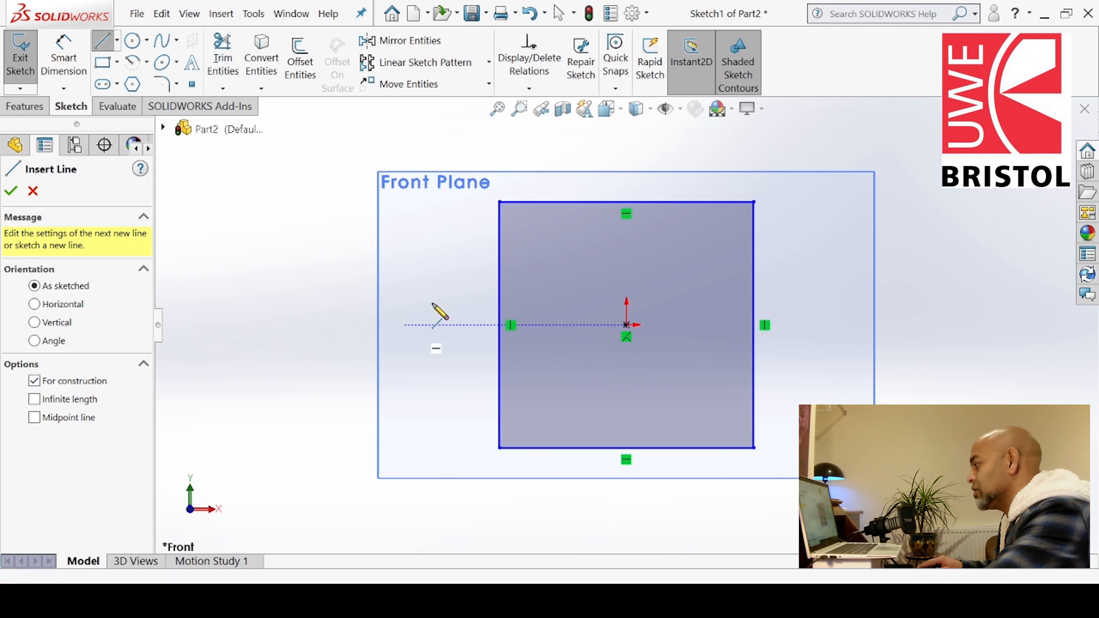
click(406, 325)
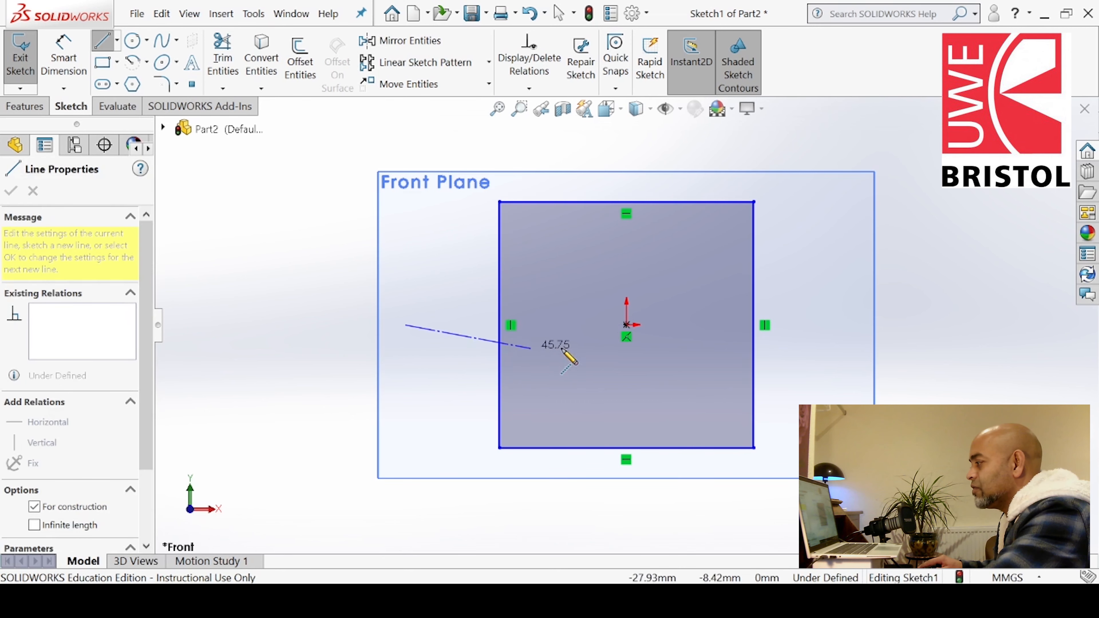
click(842, 325)
right_click(835, 339)
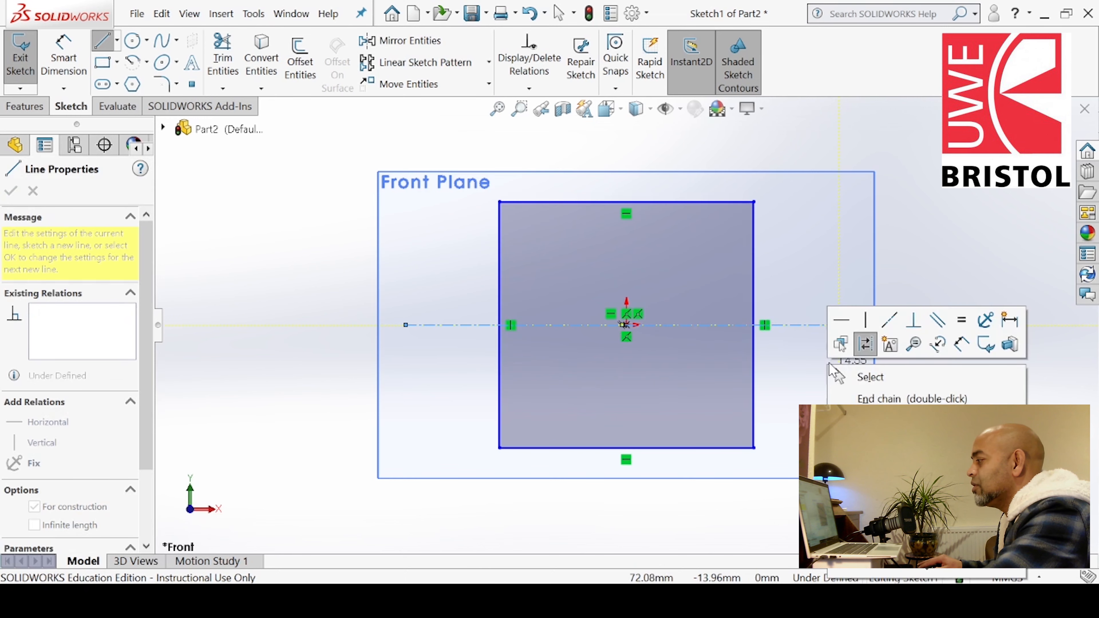
click(866, 375)
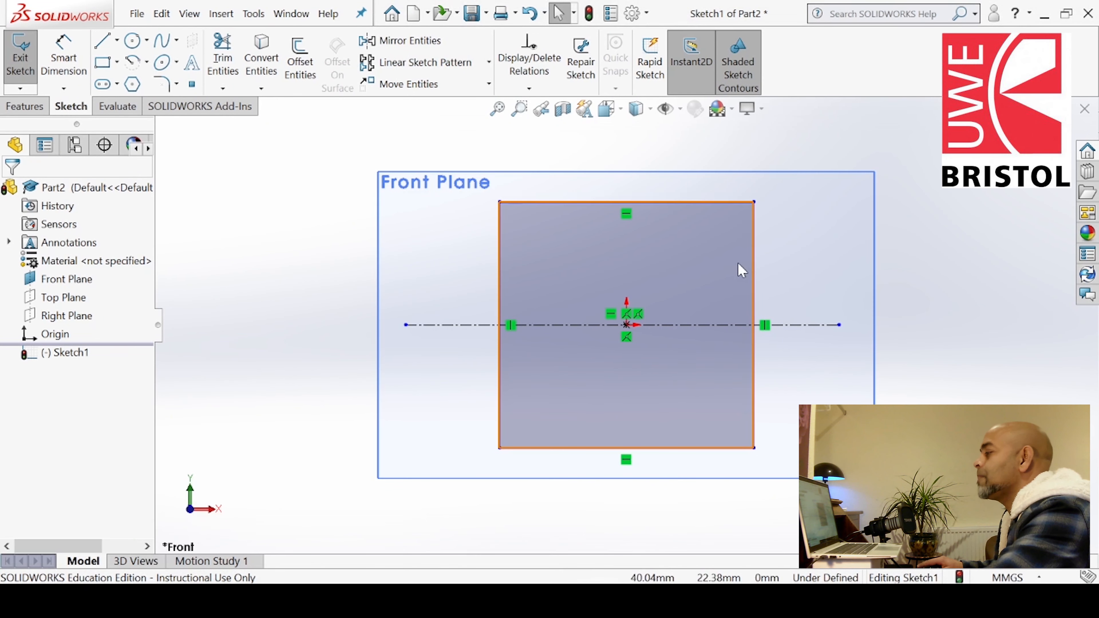
Draw three concentric circles centered on the horizontal axis about 97.5 mm right of the origin, radii about 97, 101 and 106 mm
click(132, 41)
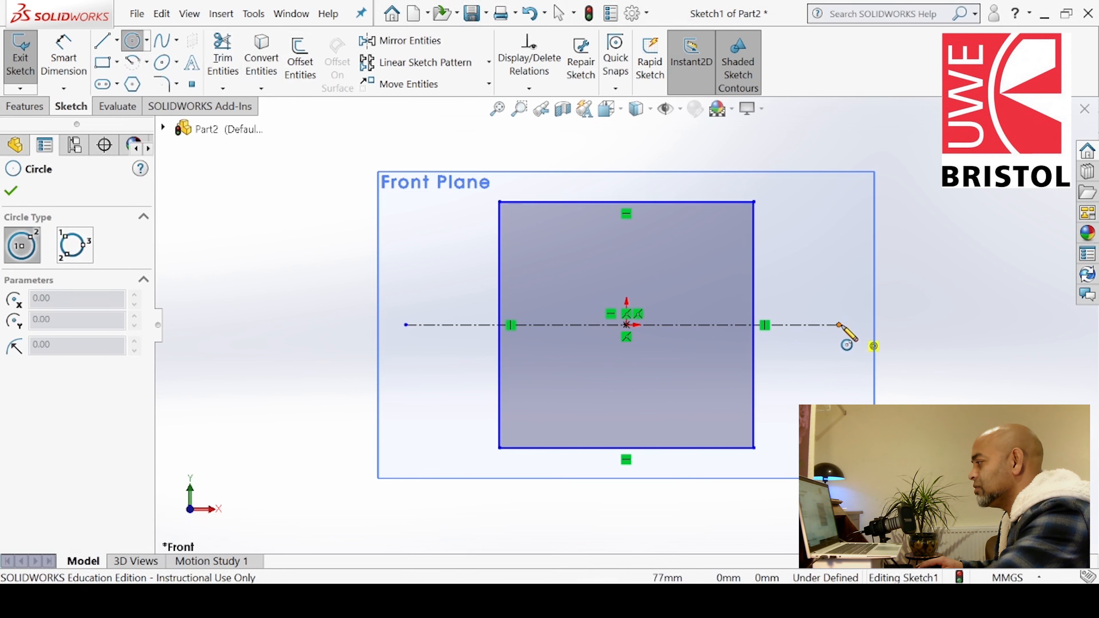
click(898, 324)
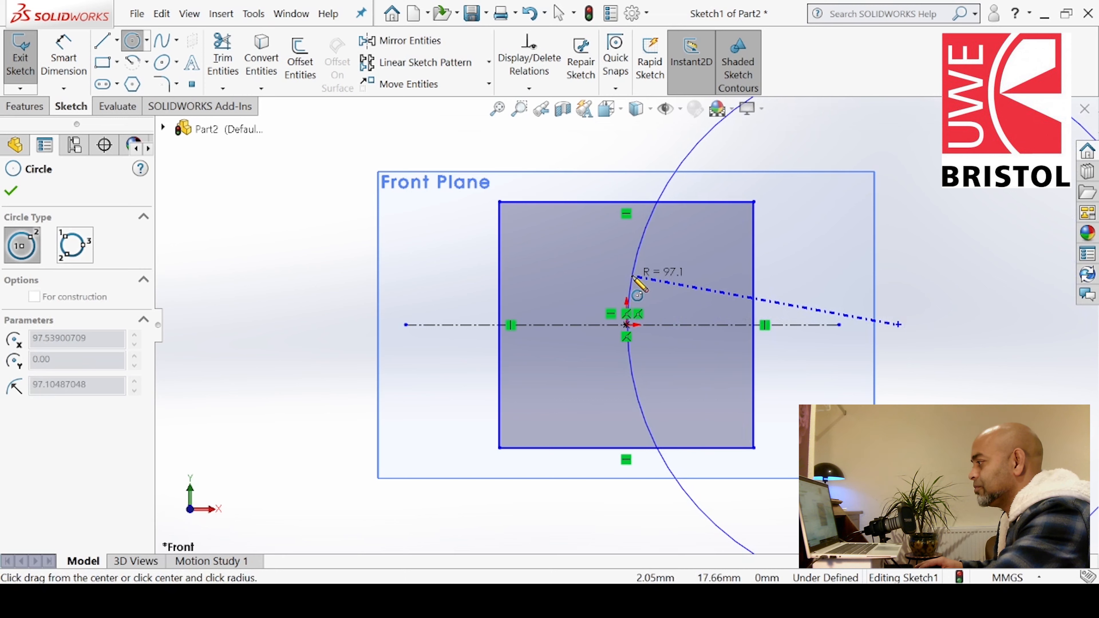
click(633, 276)
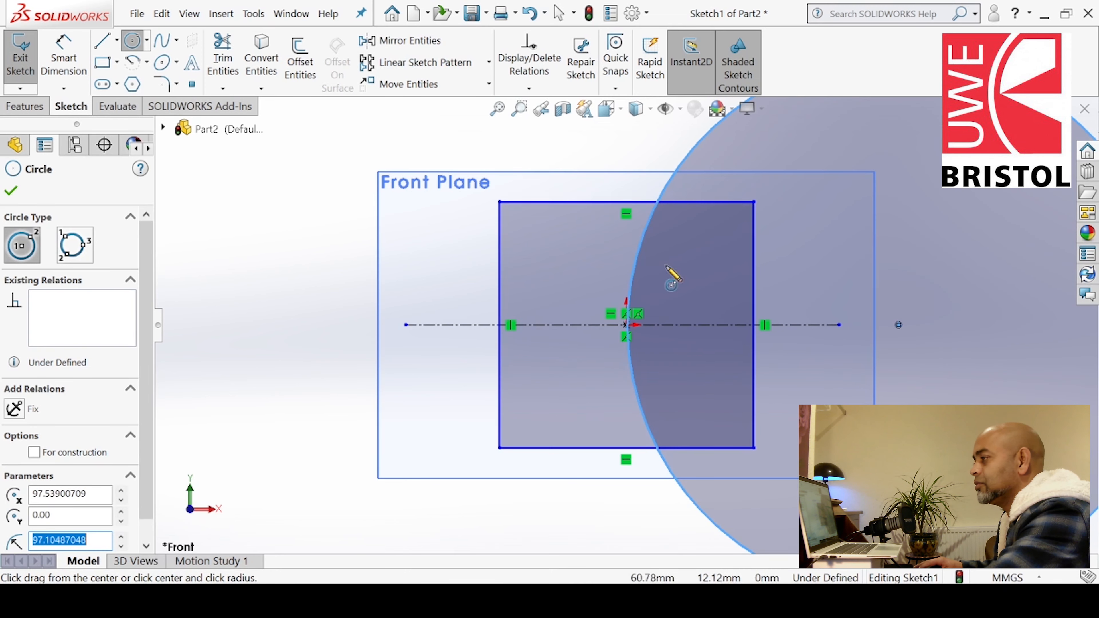
click(898, 325)
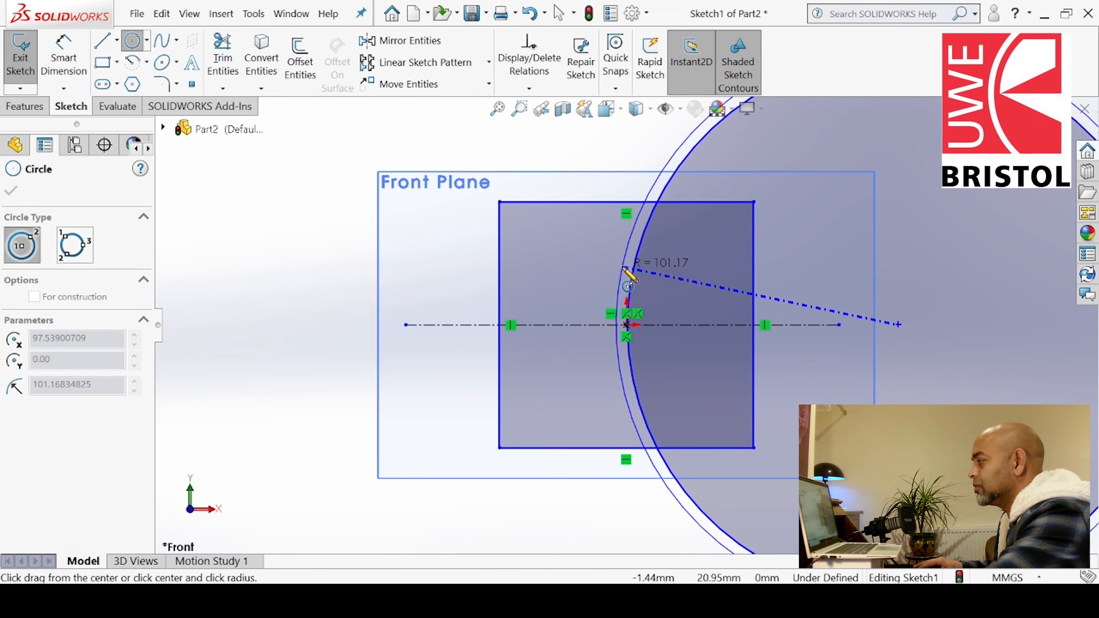
click(623, 267)
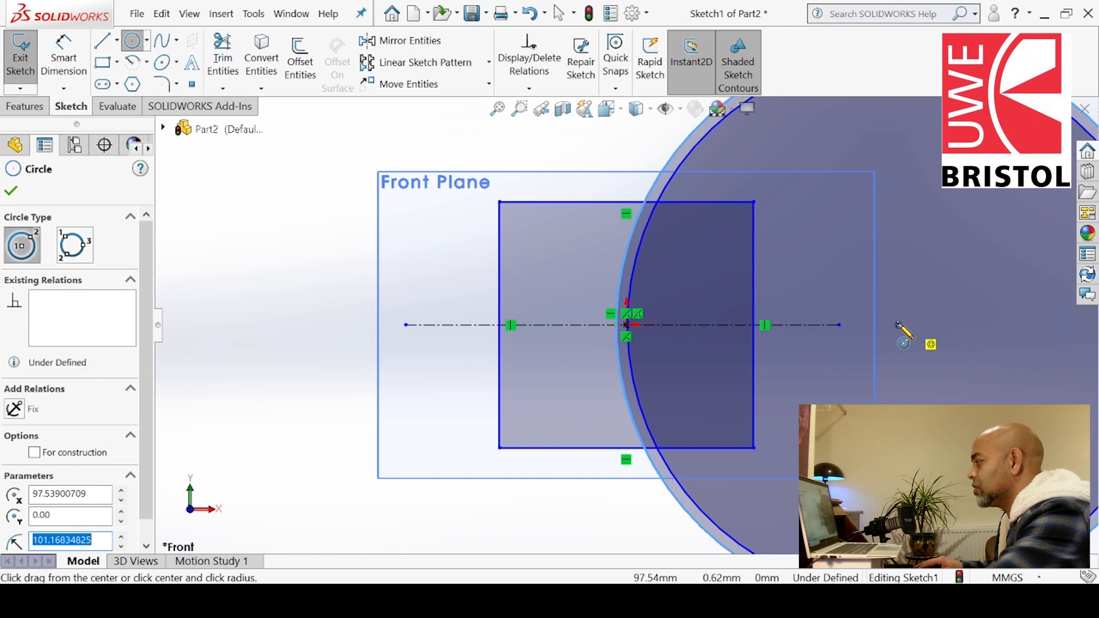
click(899, 324)
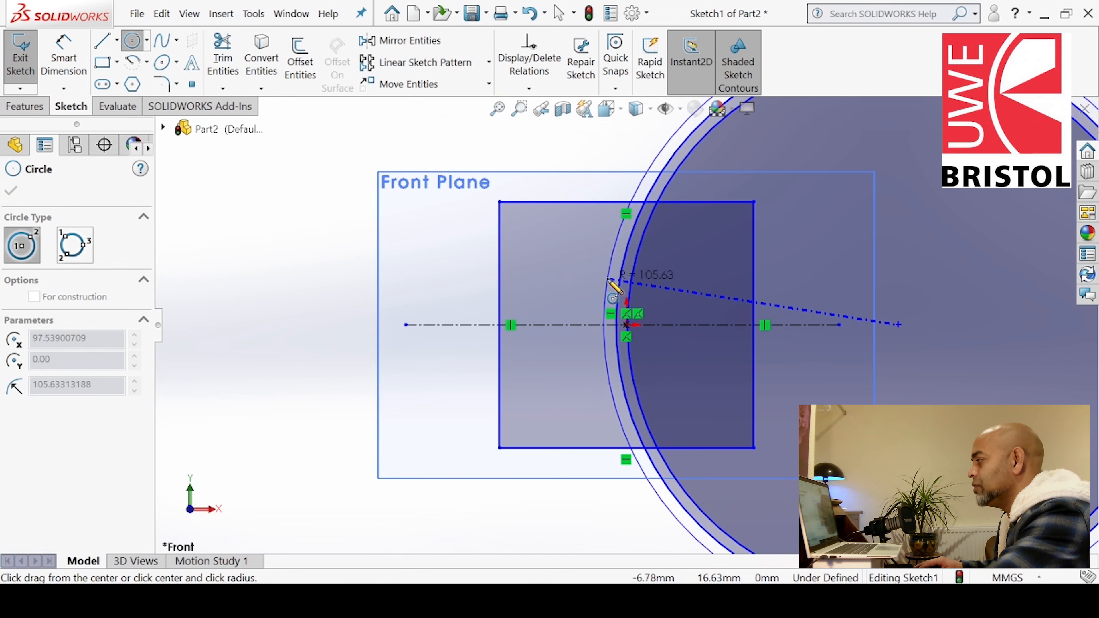
click(609, 280)
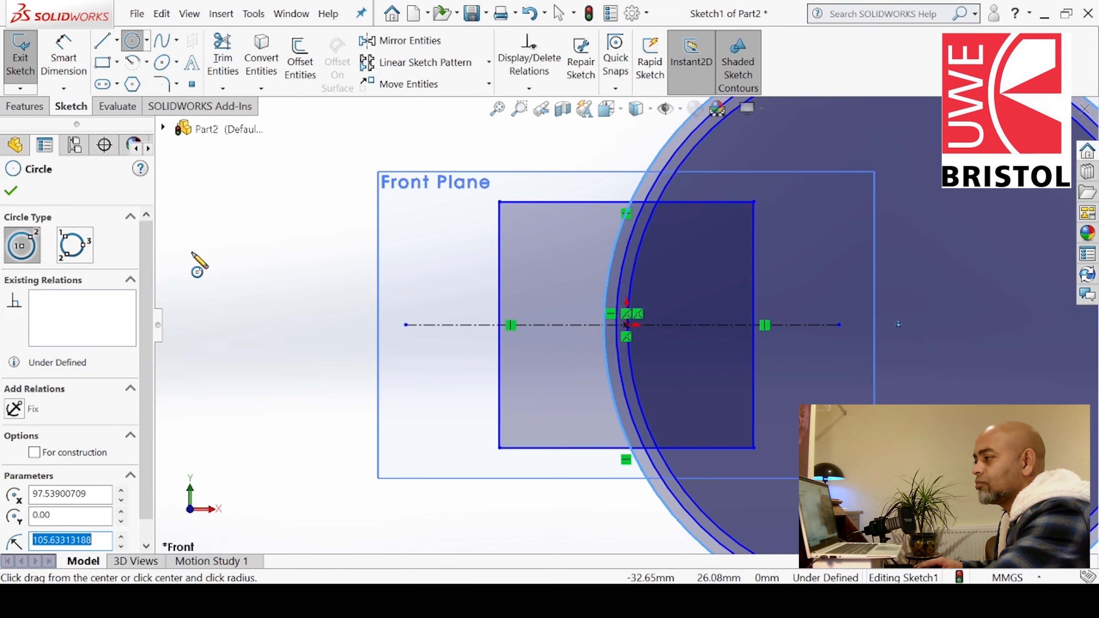
click(12, 191)
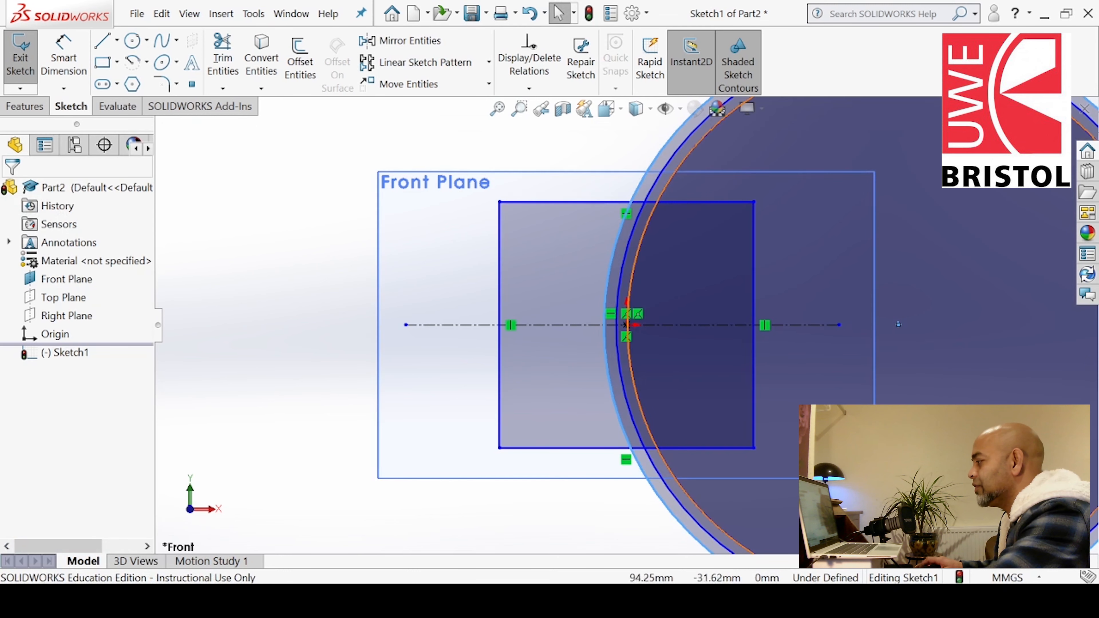
Trim the circles' outer portions so only their arcs inside the rectangle remain
scroll(627, 325, up, 2)
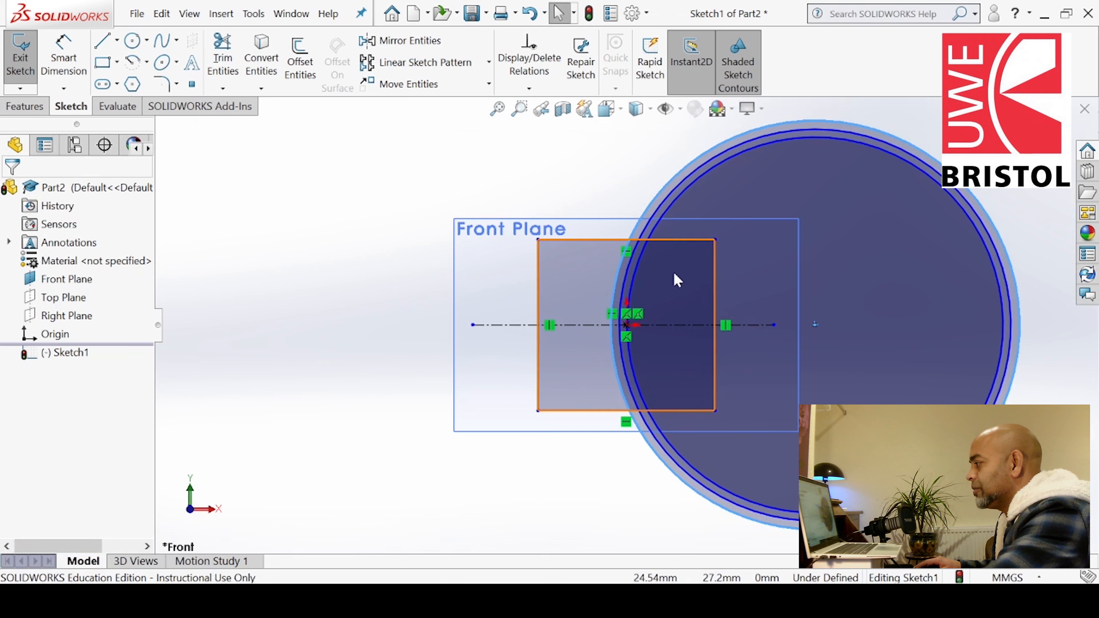
scroll(673, 270, down, 1)
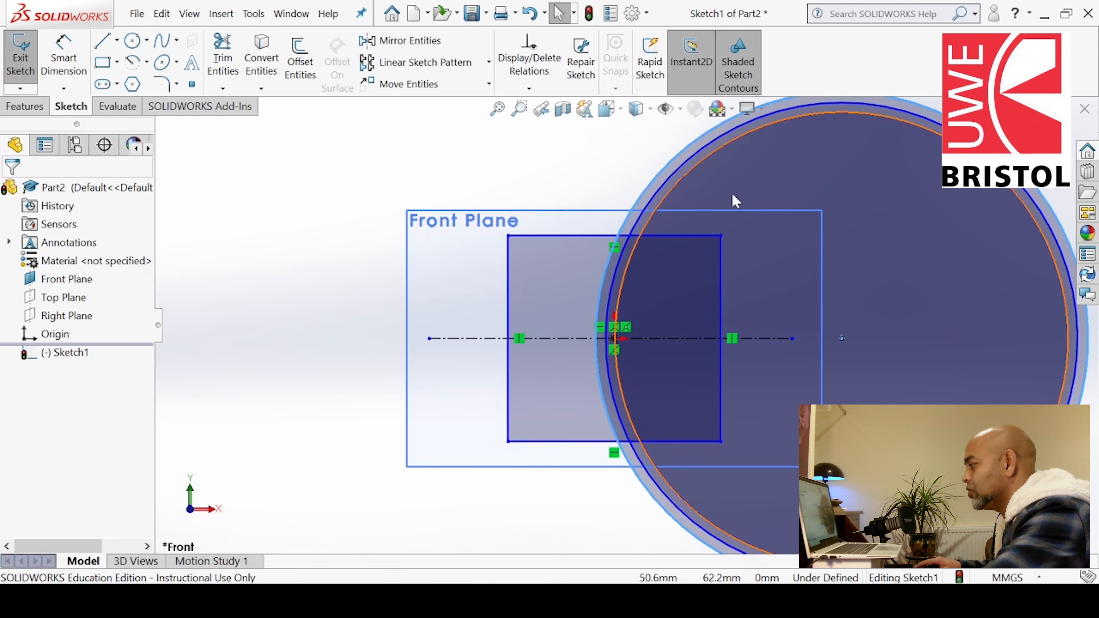
click(222, 56)
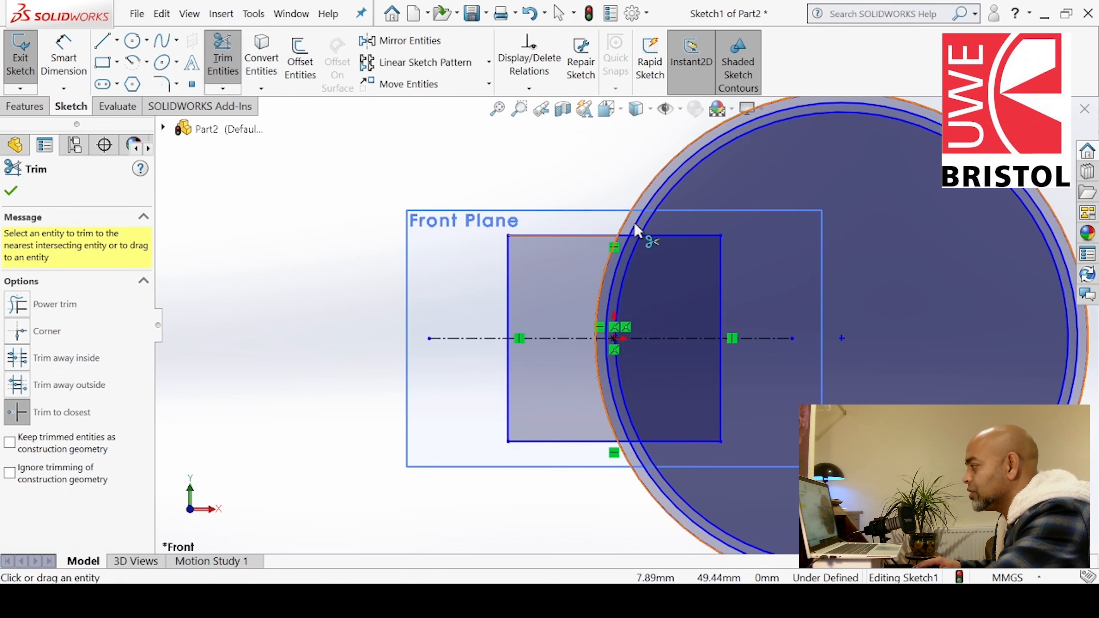
click(649, 223)
click(651, 197)
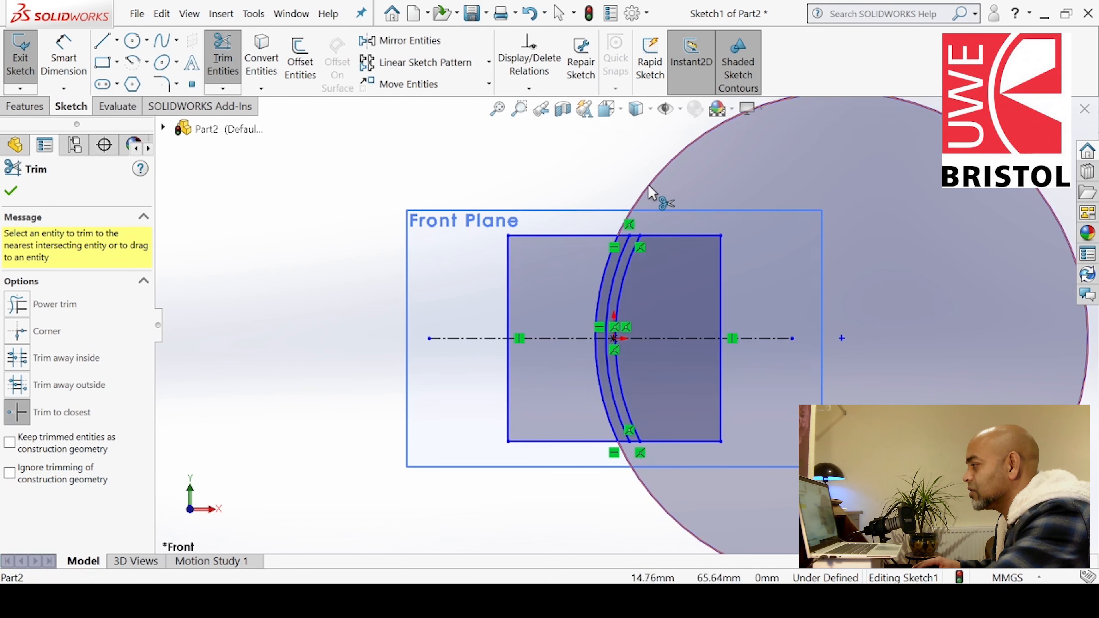
click(649, 184)
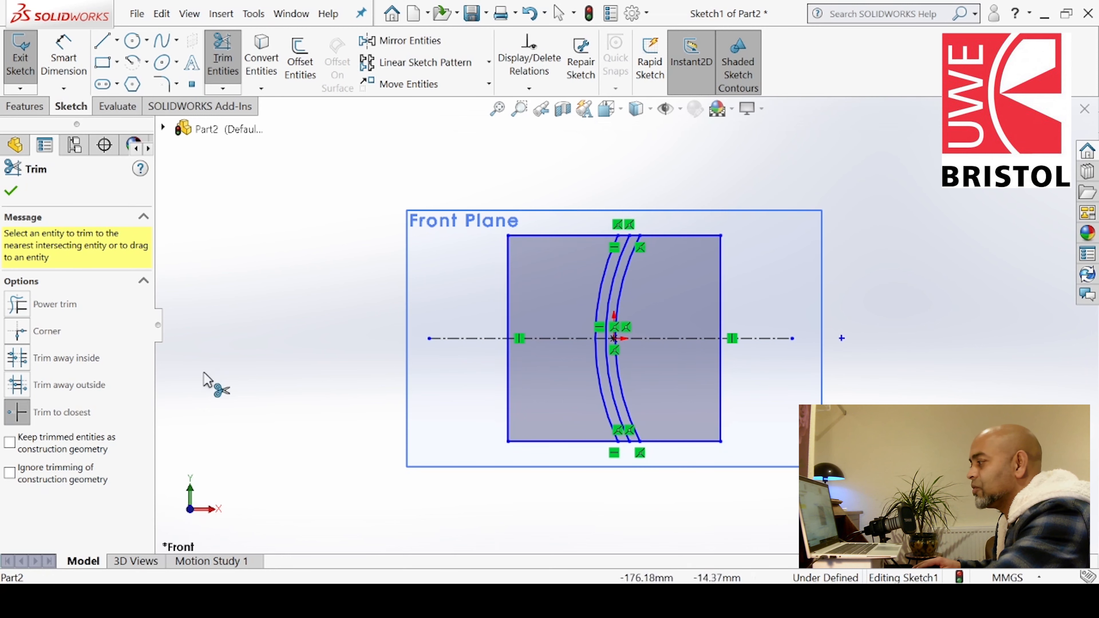
click(11, 192)
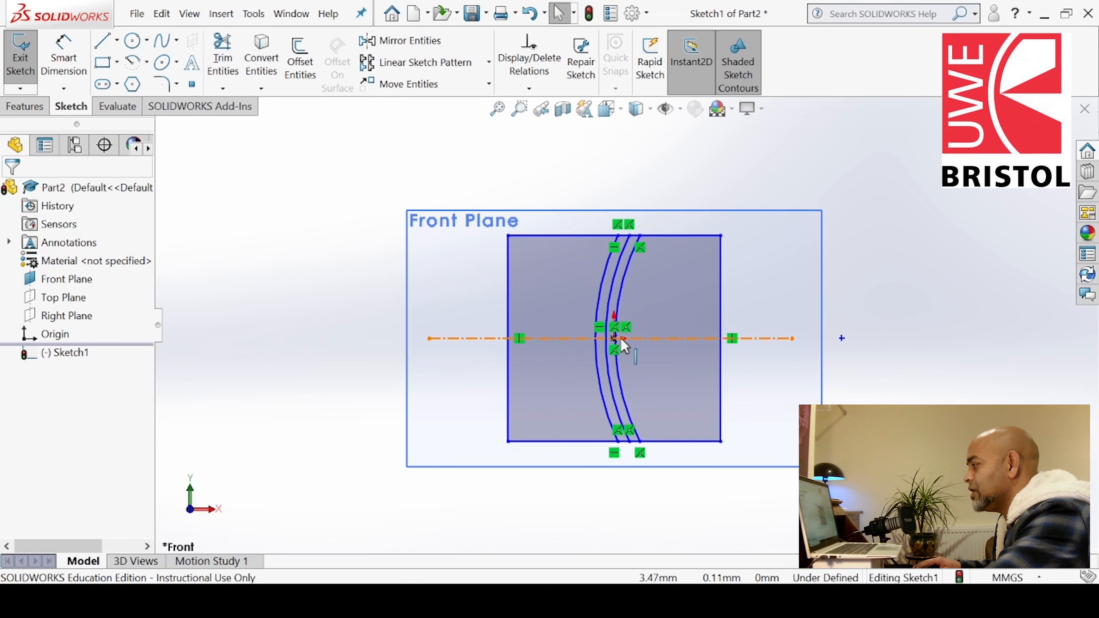
scroll(615, 344, down, 3)
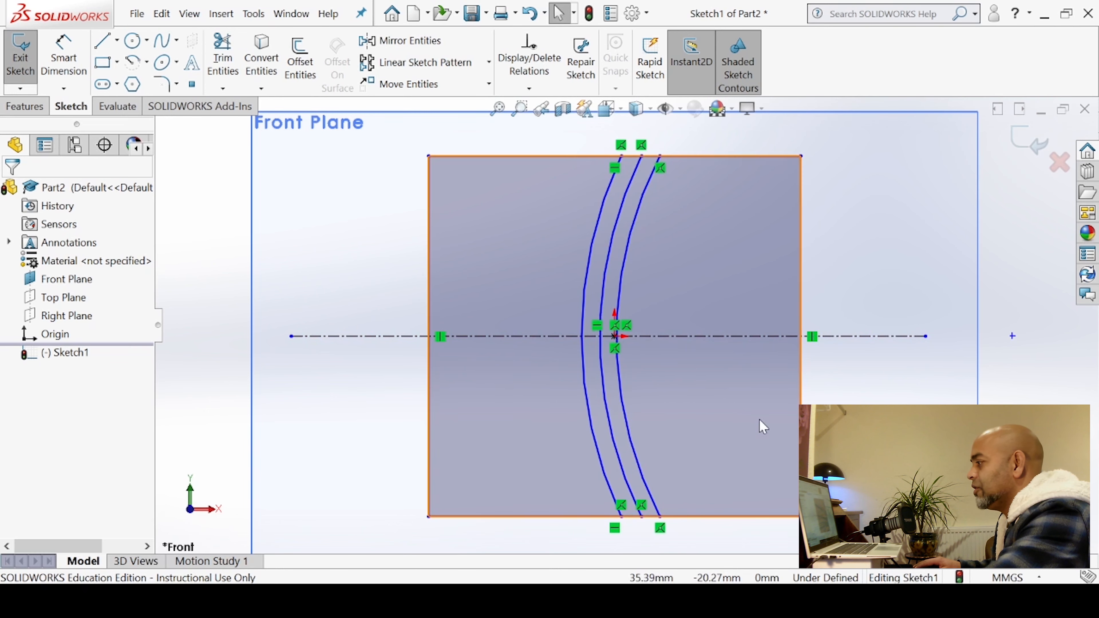
Check the logo reference image, then draw a horizontal line from the middle arc's midpoint to the rectangle's right edge
click(567, 601)
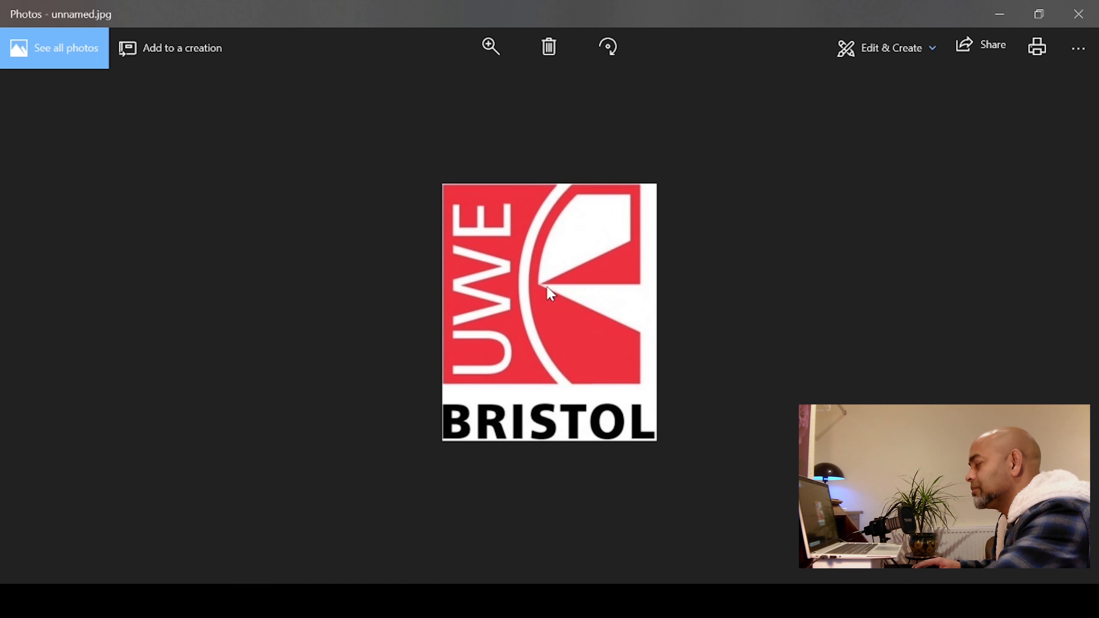
click(572, 601)
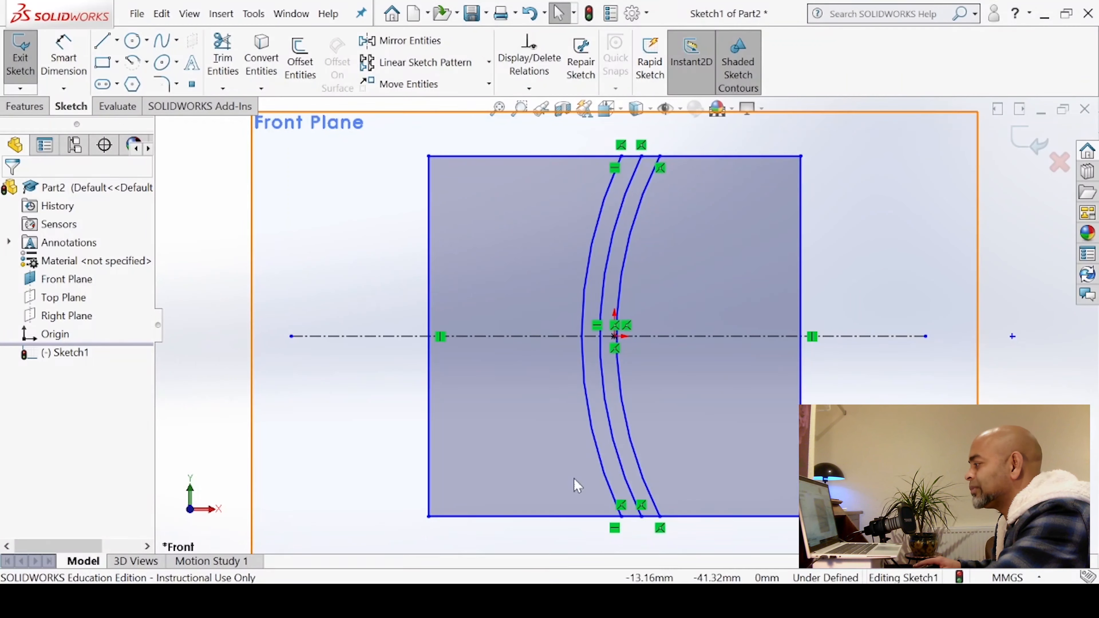
click(99, 48)
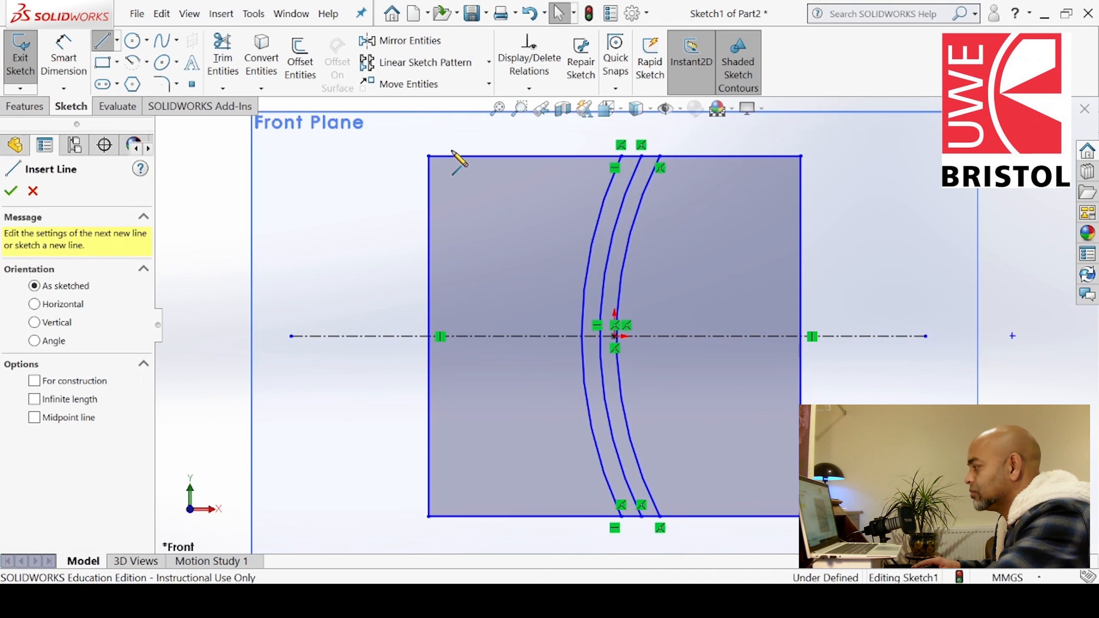
click(615, 336)
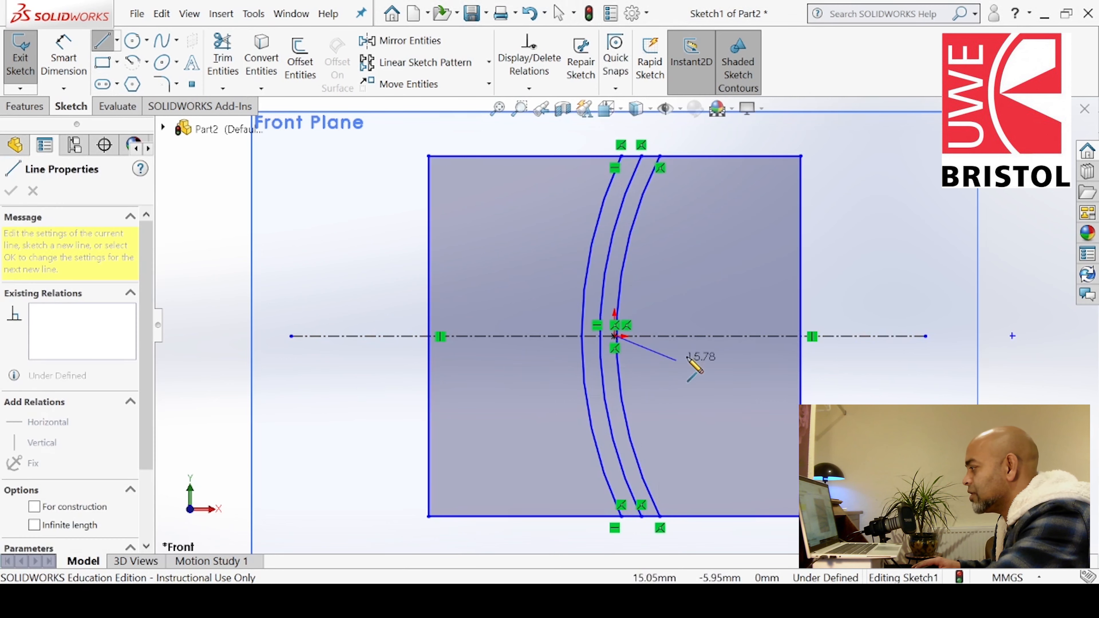
click(800, 336)
key(Escape)
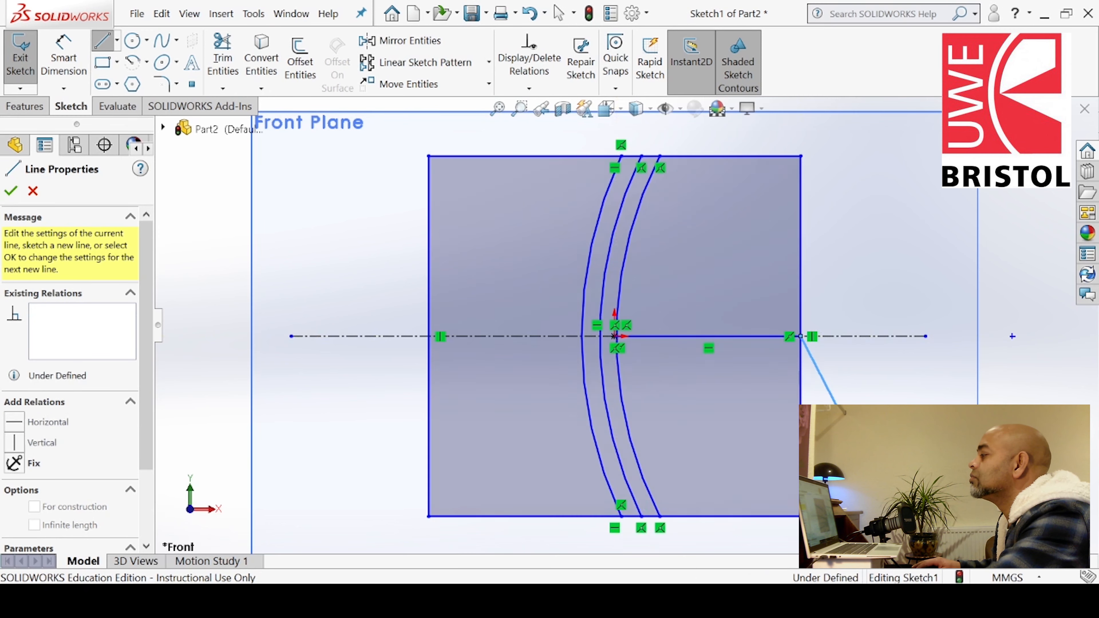
Draw two angled lines from the same midpoint to the rectangle's right edge, one above about 50 mm long and one below
click(615, 336)
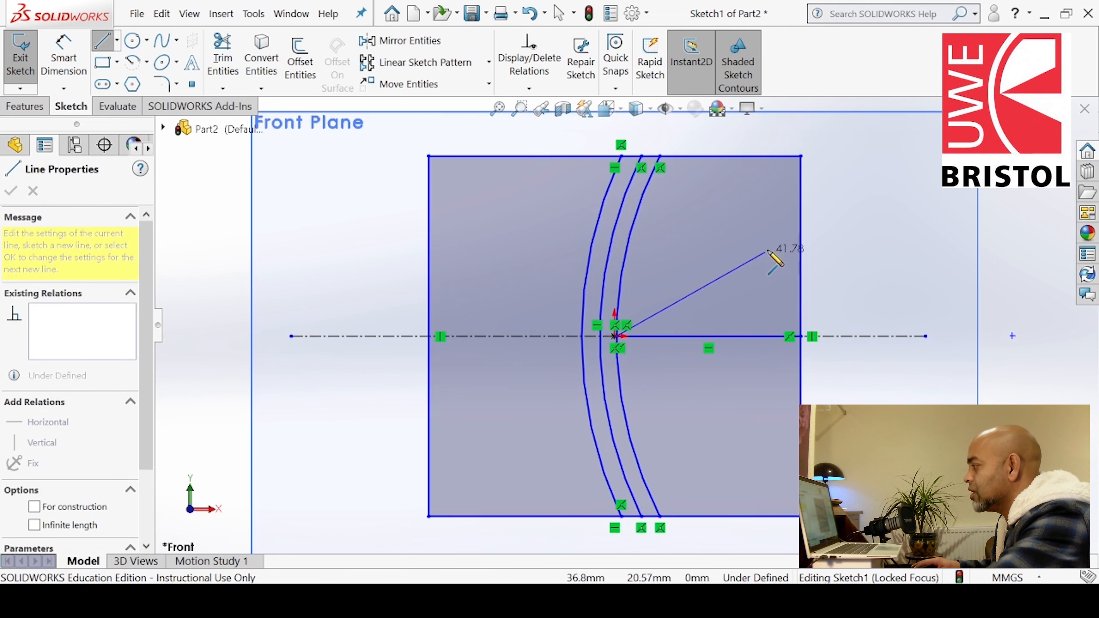
click(800, 244)
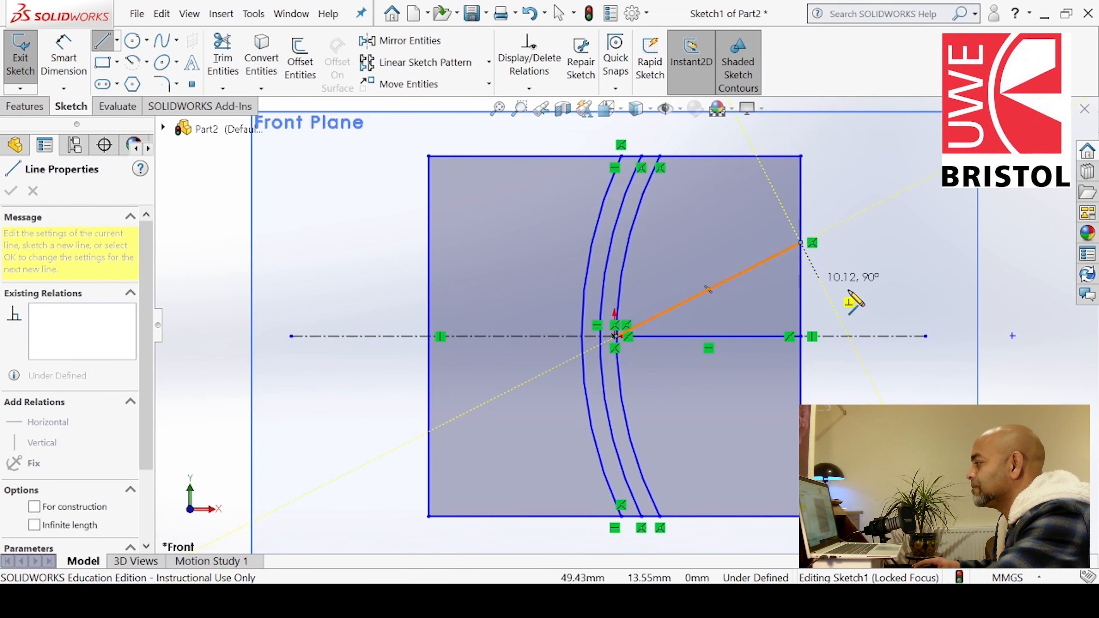
key(Escape)
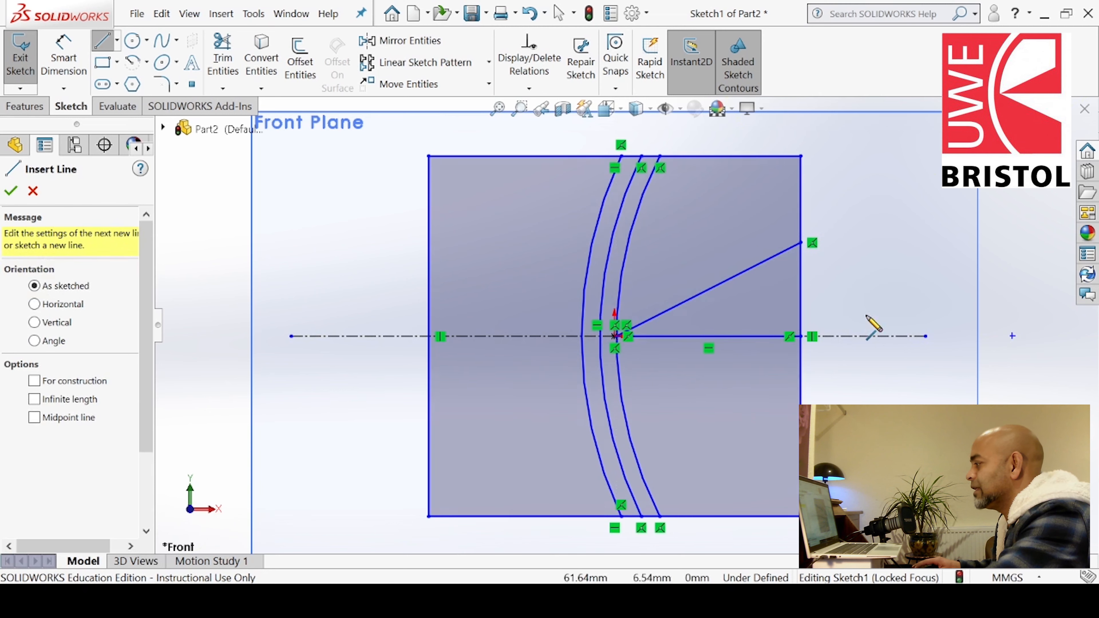
click(617, 336)
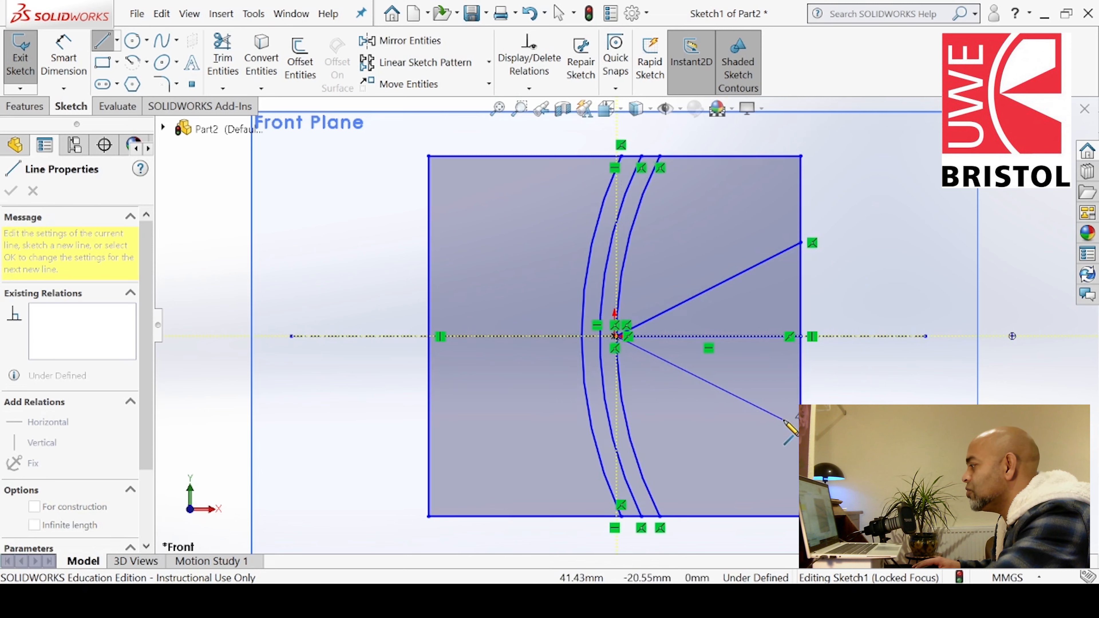
click(799, 419)
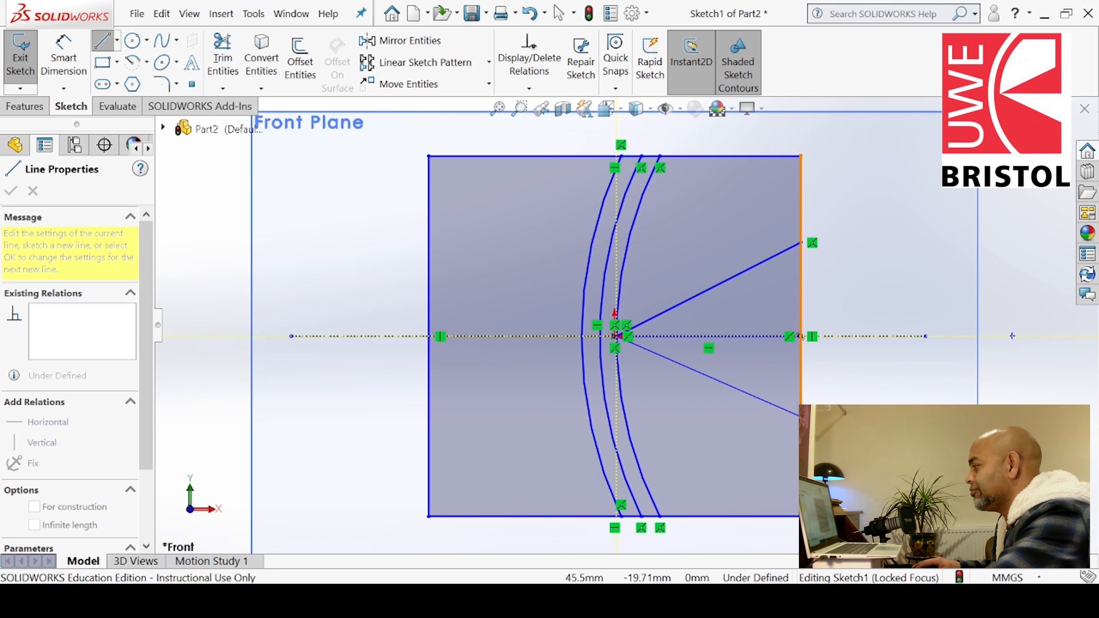
click(801, 417)
key(Escape)
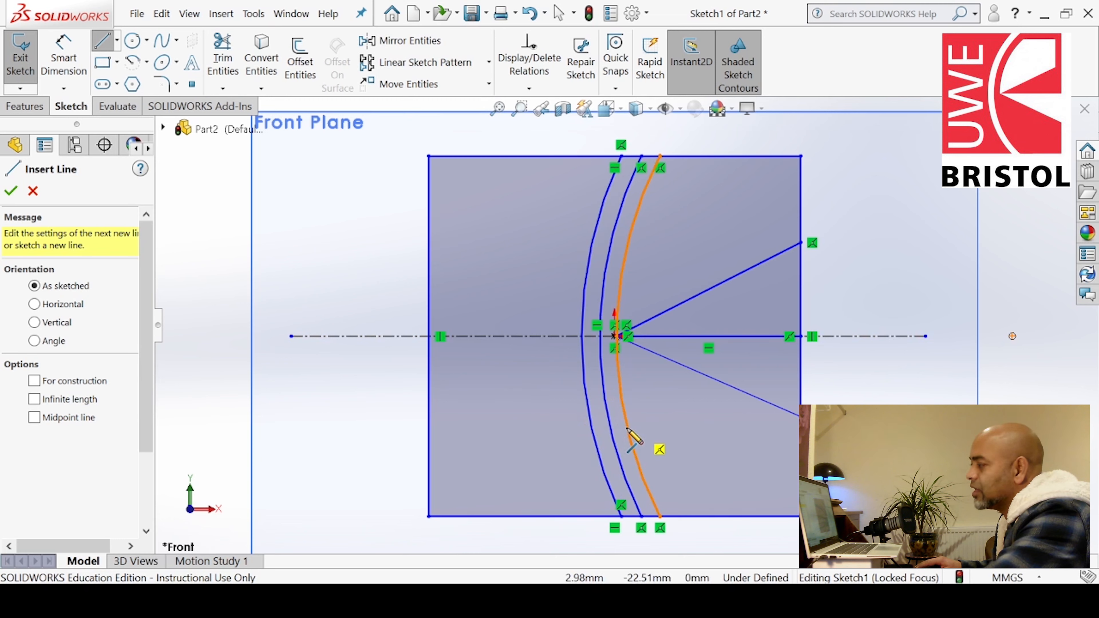
Trim away the outer arc's lower portion below the horizontal line, accepting the relation deletion
click(223, 56)
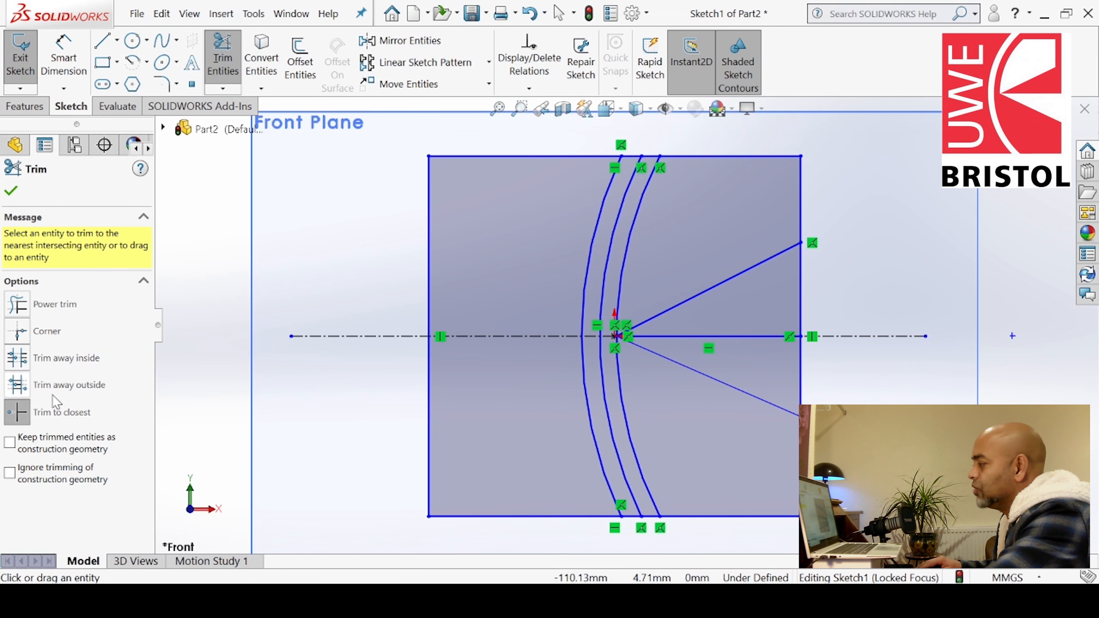
click(633, 441)
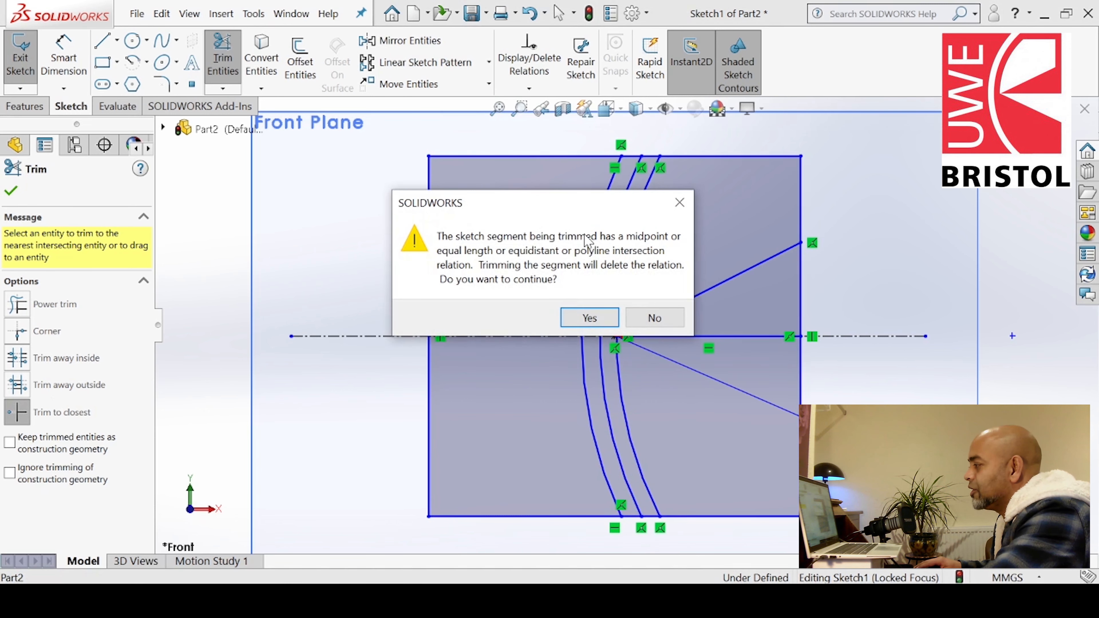
click(591, 319)
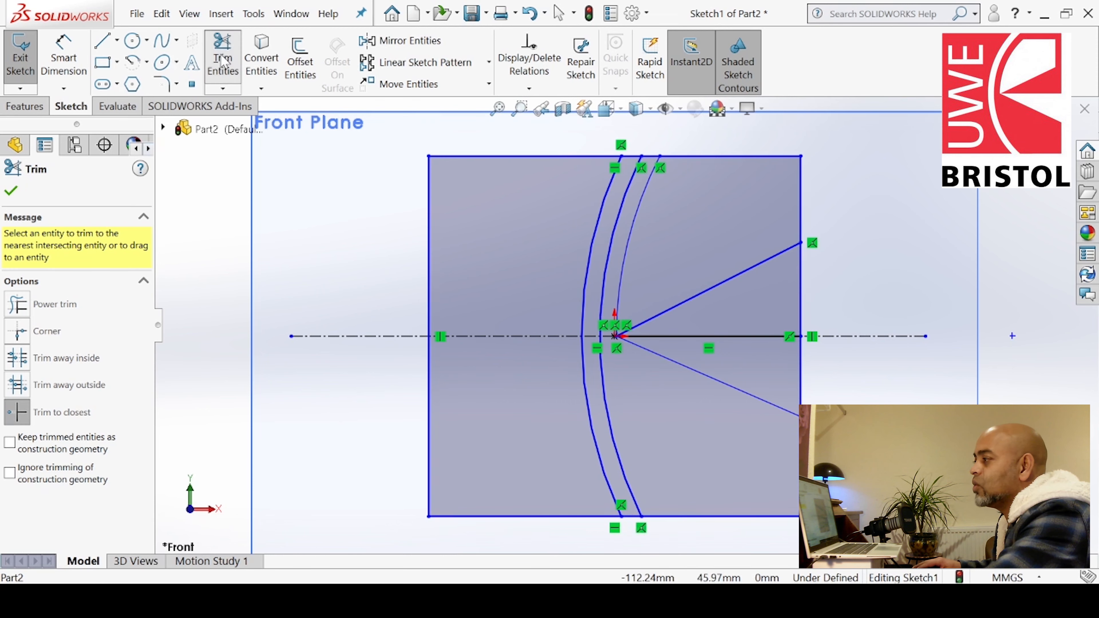
Trim the rectangle's top and bottom edge segments between the two inner arcs
scroll(653, 215, down, 5)
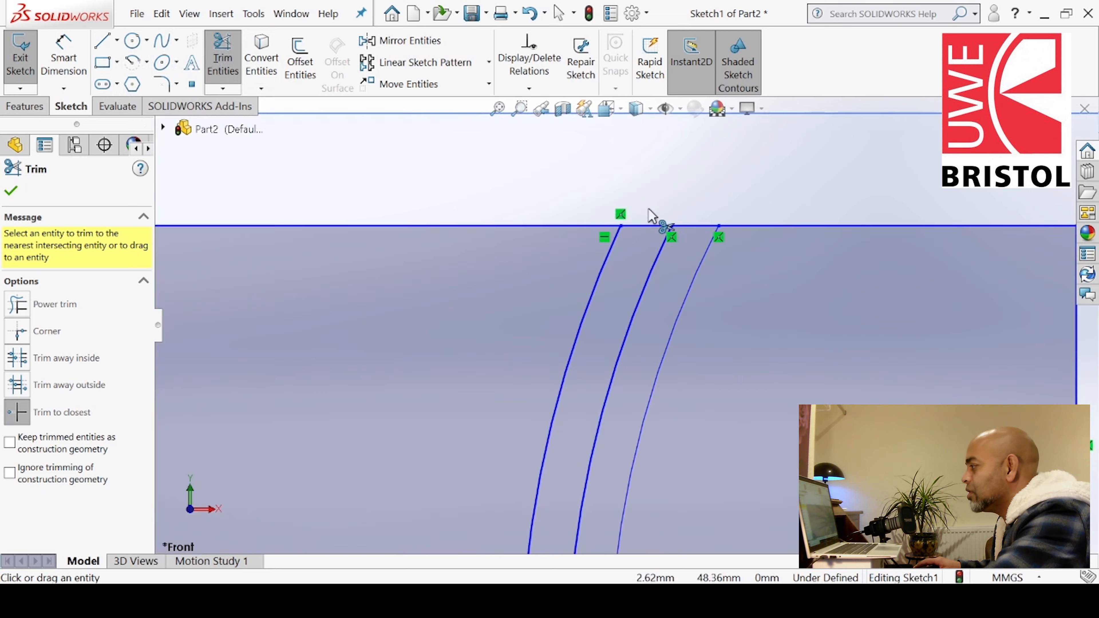
click(639, 225)
scroll(655, 287, up, 5)
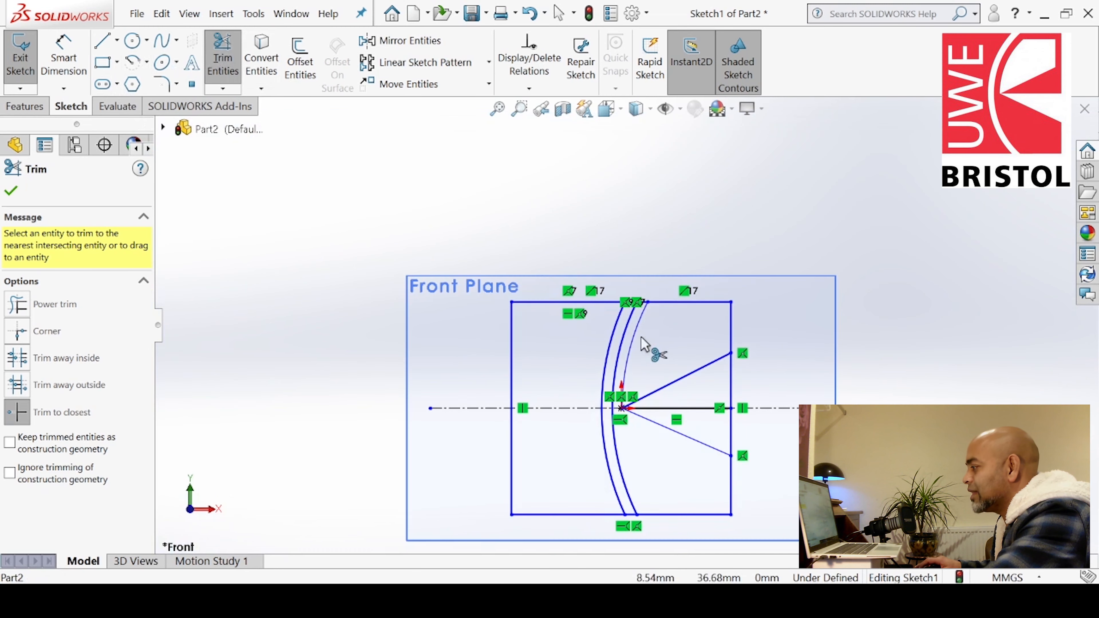
scroll(641, 461, down, 5)
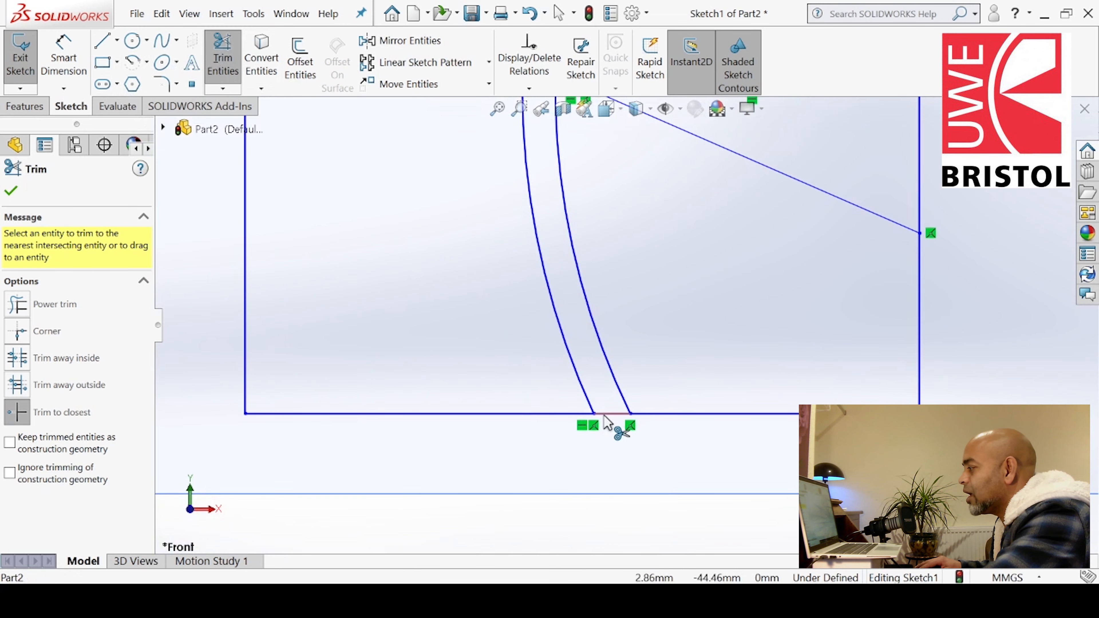
click(613, 414)
scroll(606, 372, up, 5)
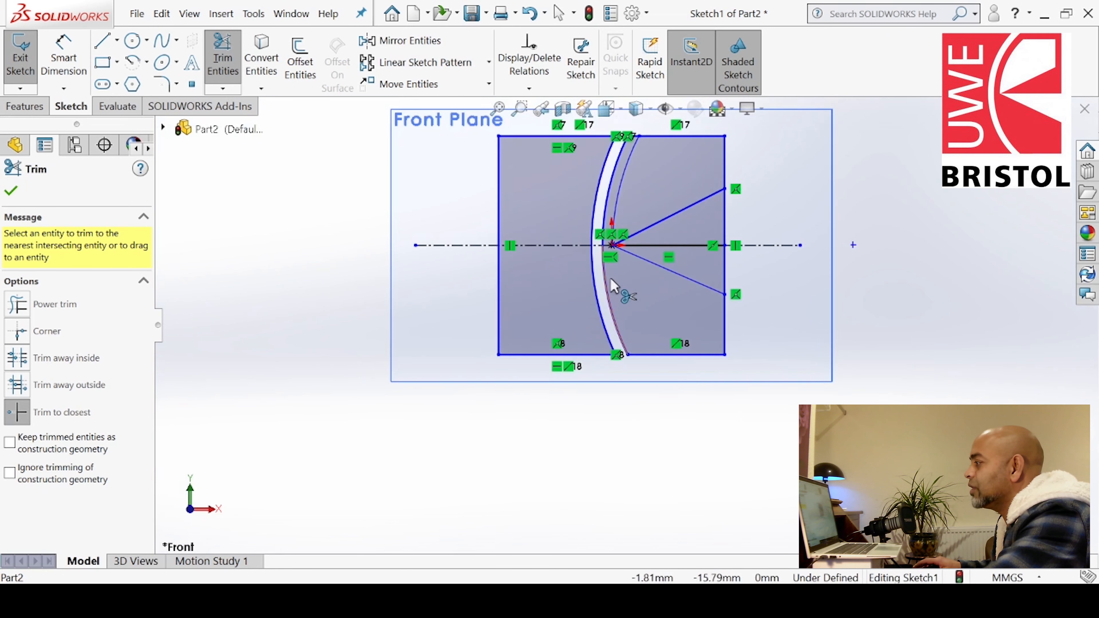
scroll(632, 228, down, 5)
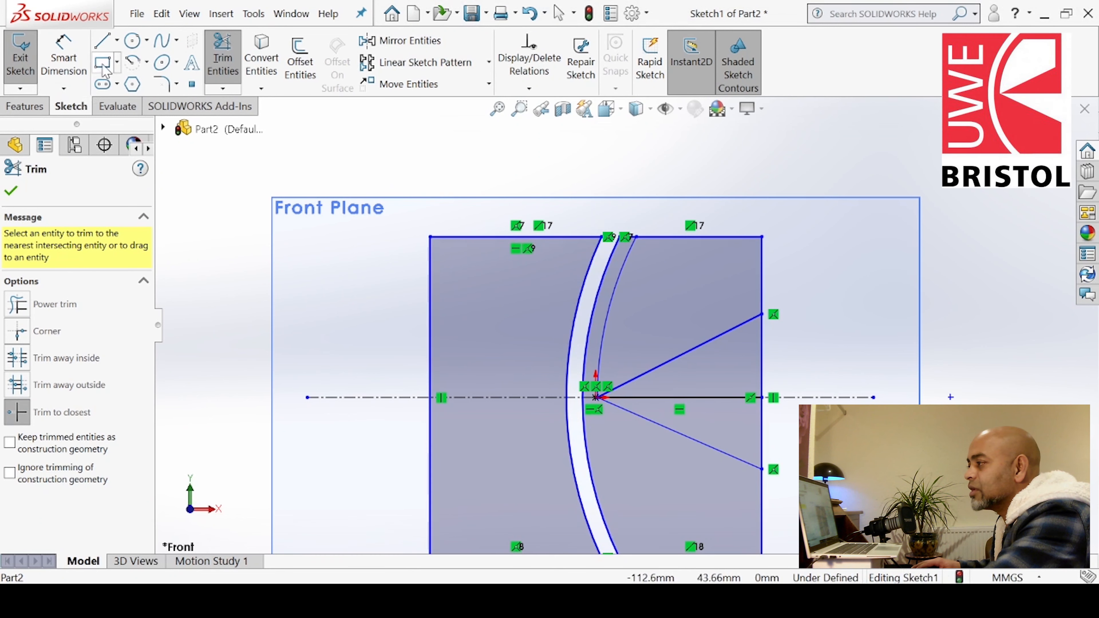
click(102, 42)
scroll(691, 240, down, 3)
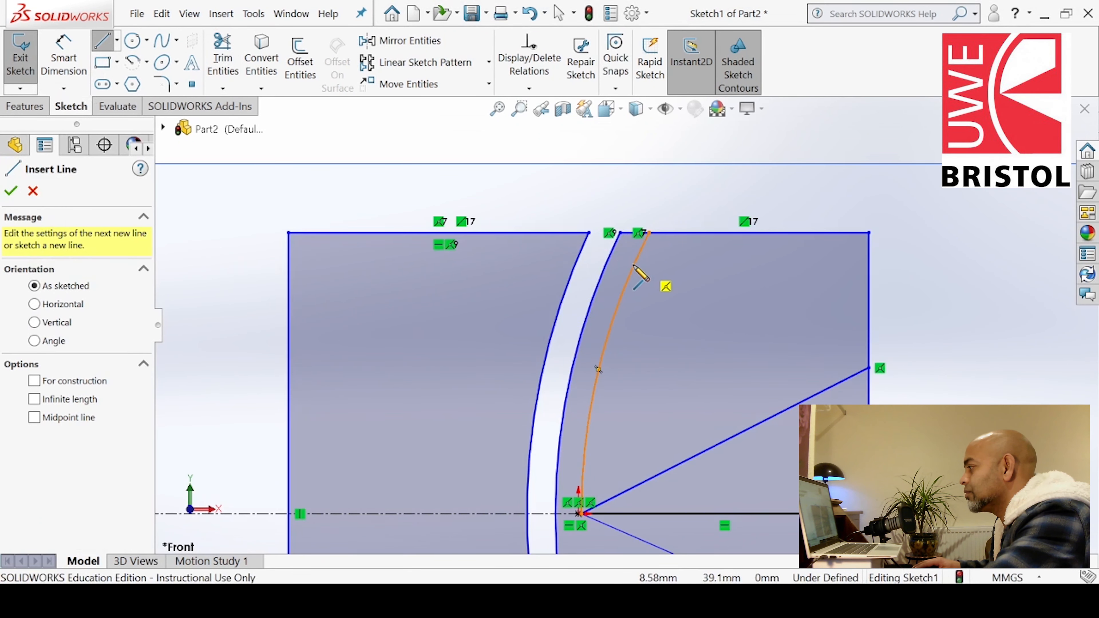
click(626, 285)
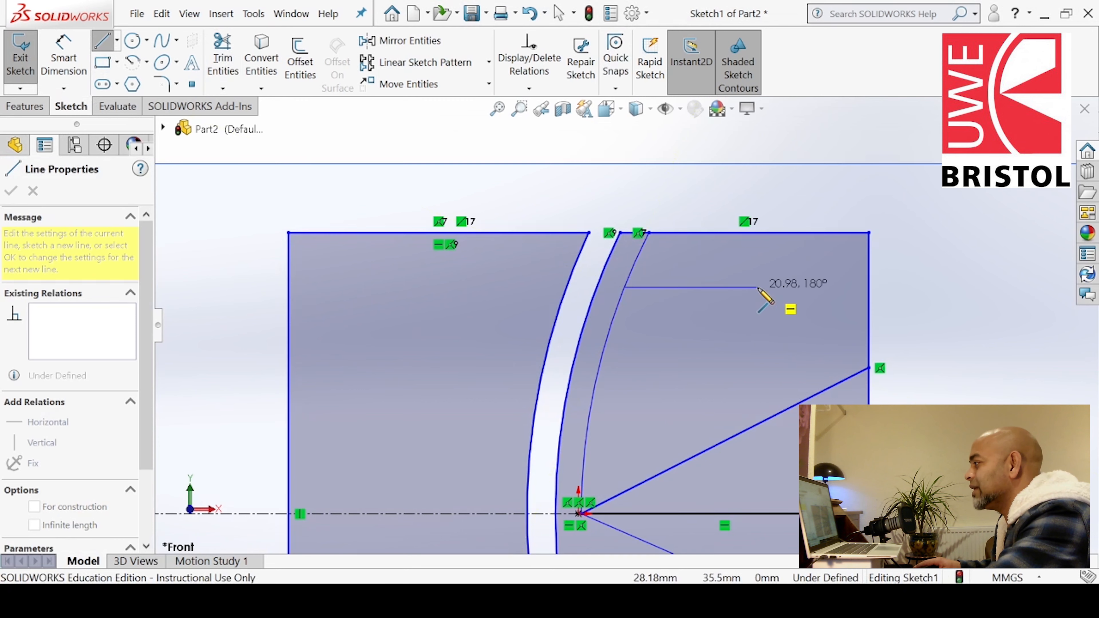
key(Escape)
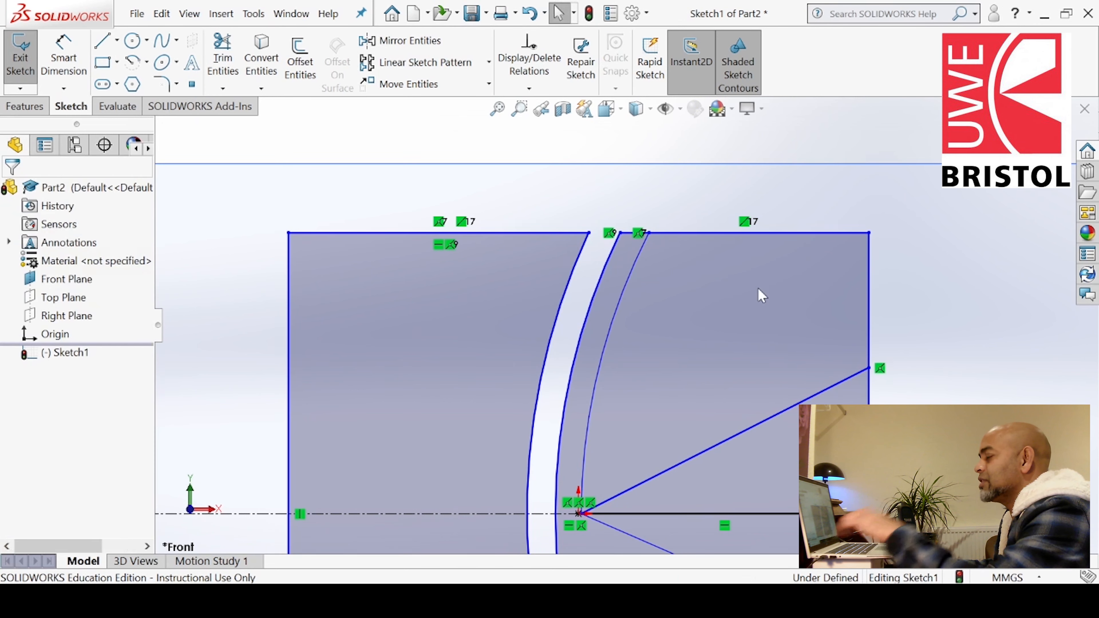
Draw a horizontal line about 34 mm from the outer arc near the top, then a vertical line down past the upper angled line
click(108, 46)
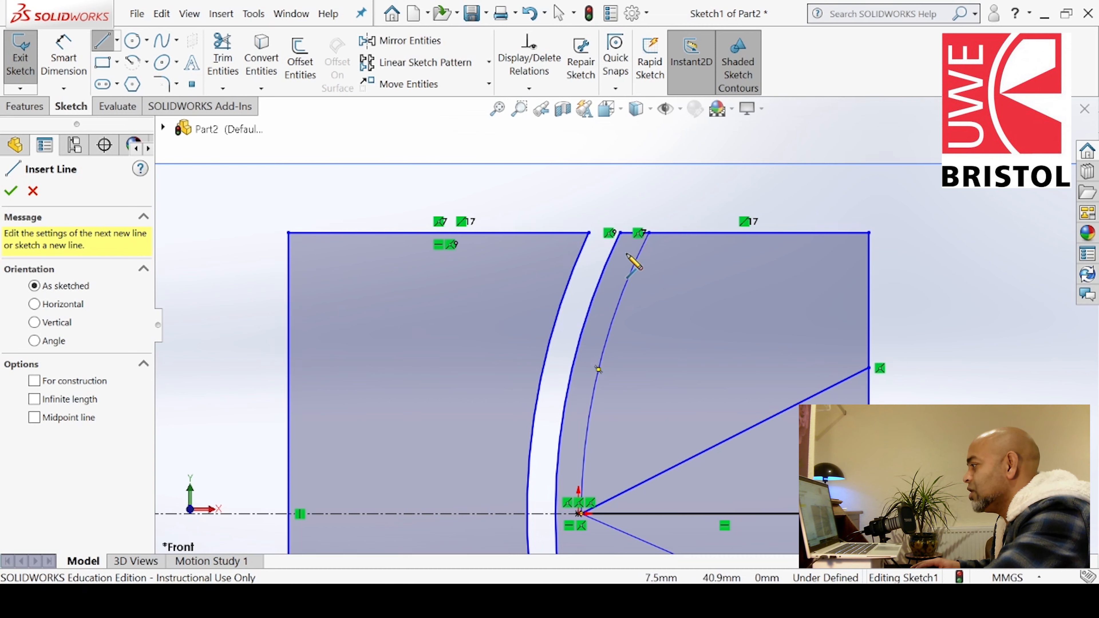
click(626, 254)
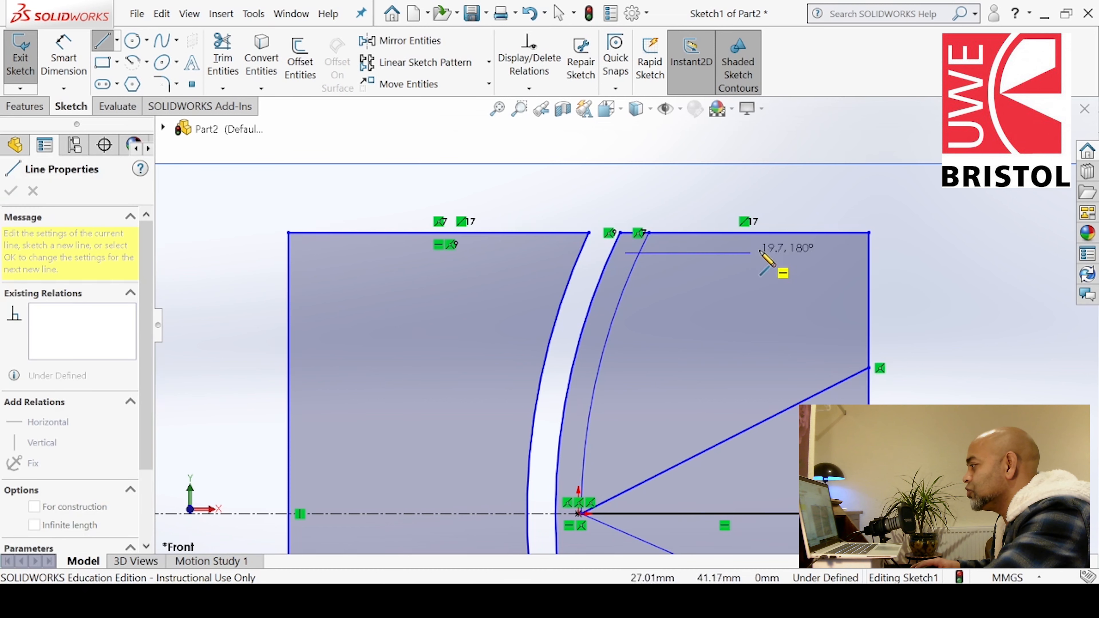
click(848, 252)
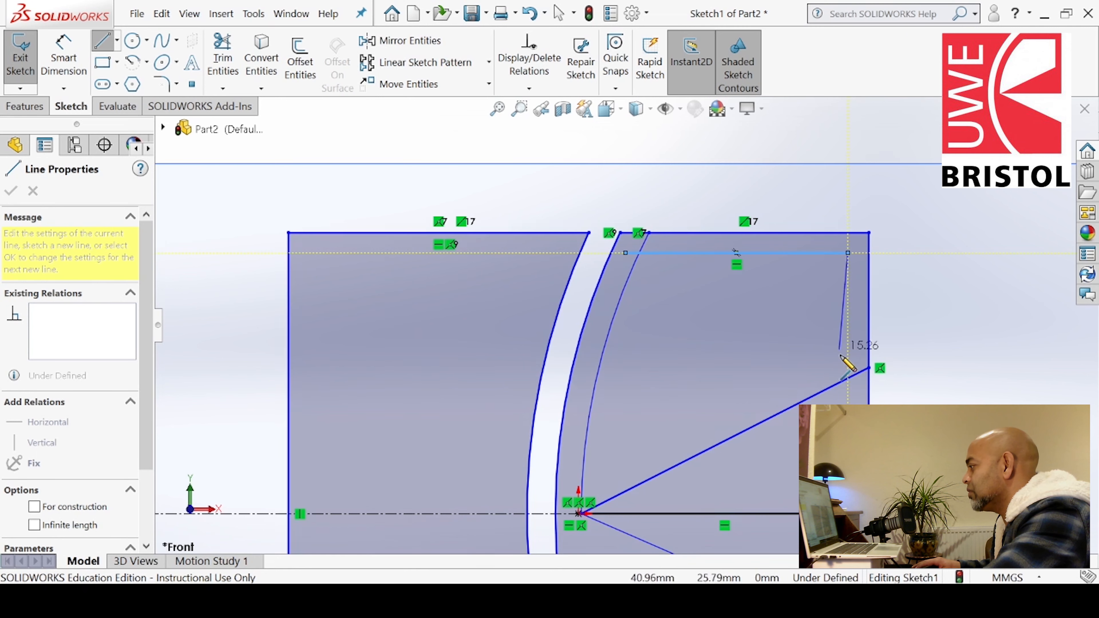
click(847, 403)
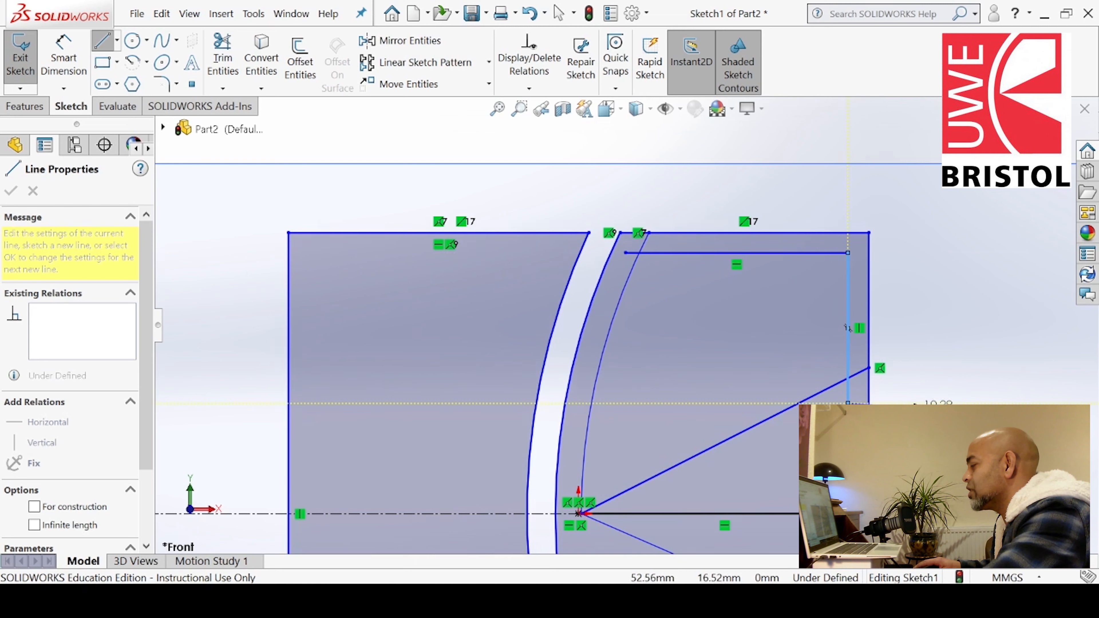
key(Escape)
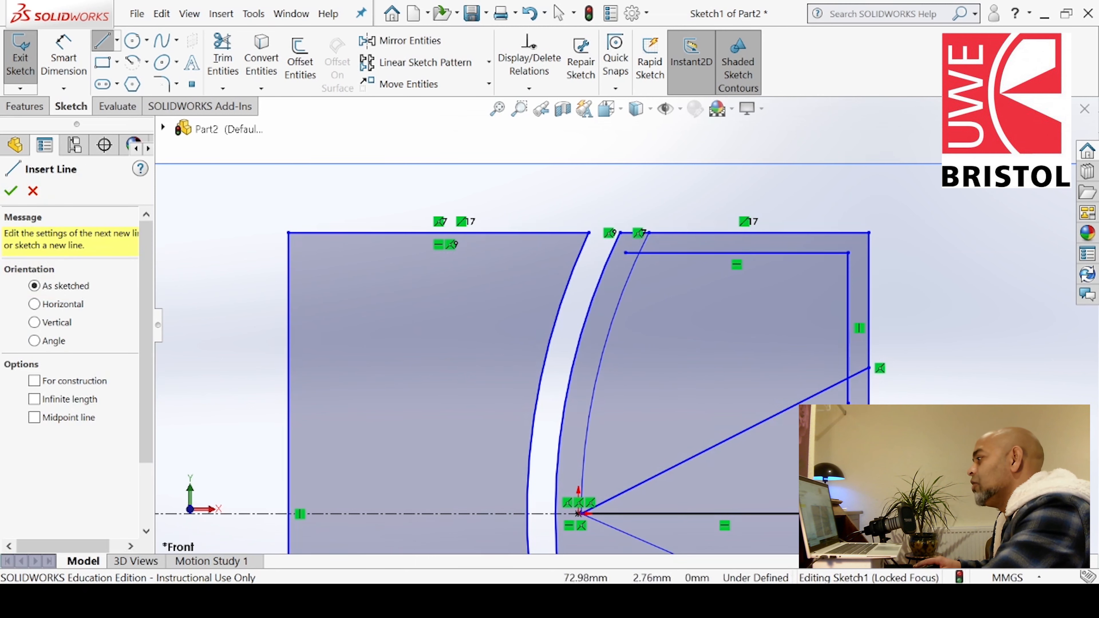
Trim the excess ends of the new horizontal and vertical lines and the outer arc above the horizontal line
click(222, 58)
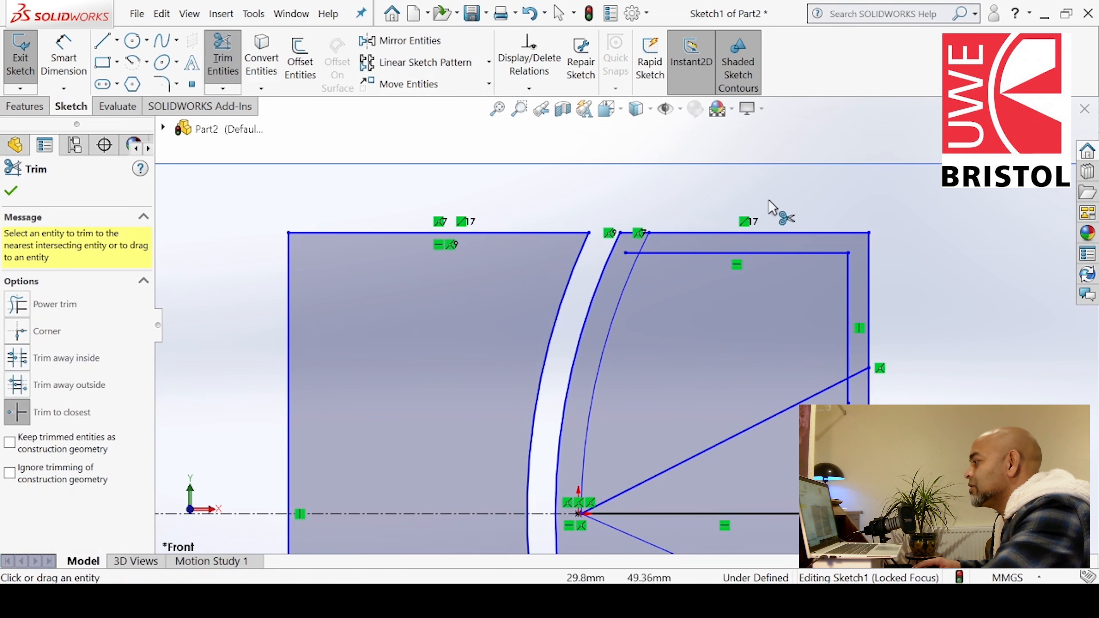
click(628, 253)
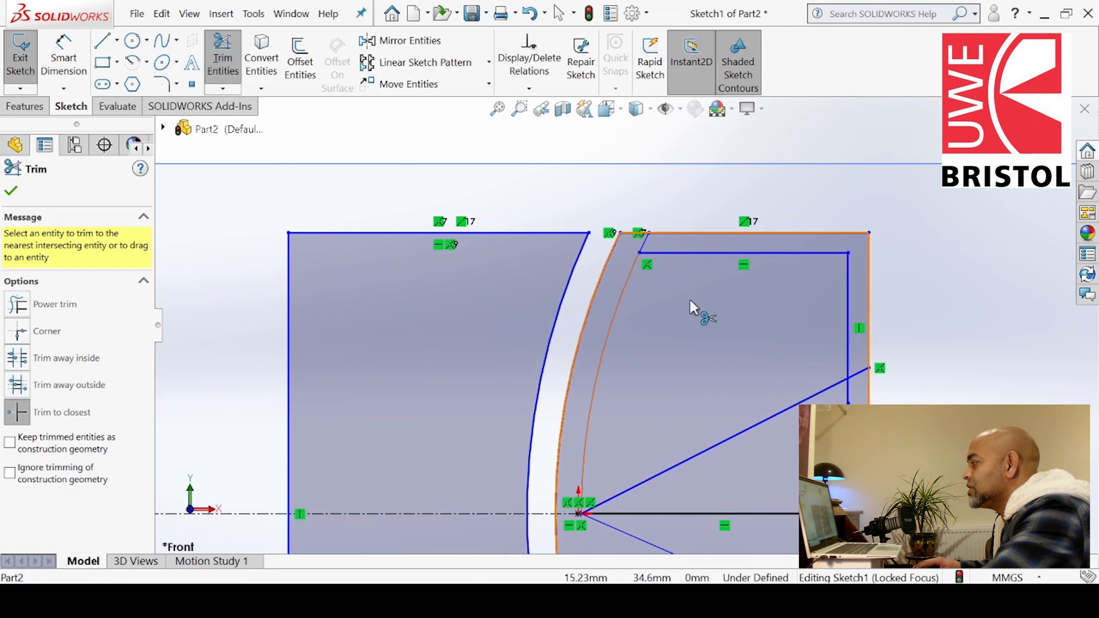
click(849, 395)
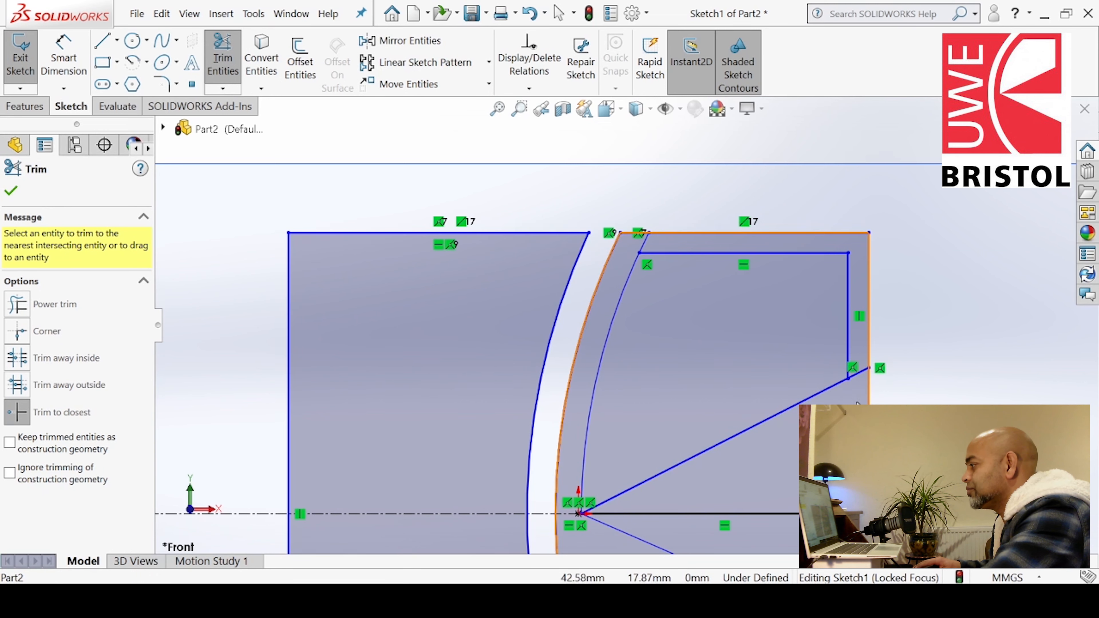
click(643, 243)
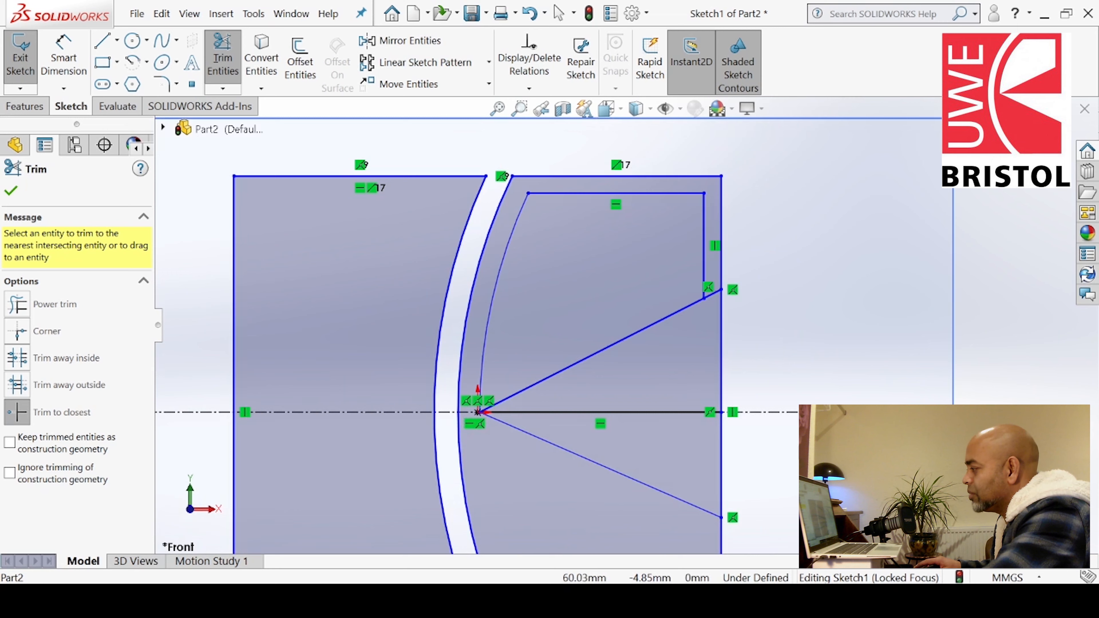
scroll(868, 484, down, 2)
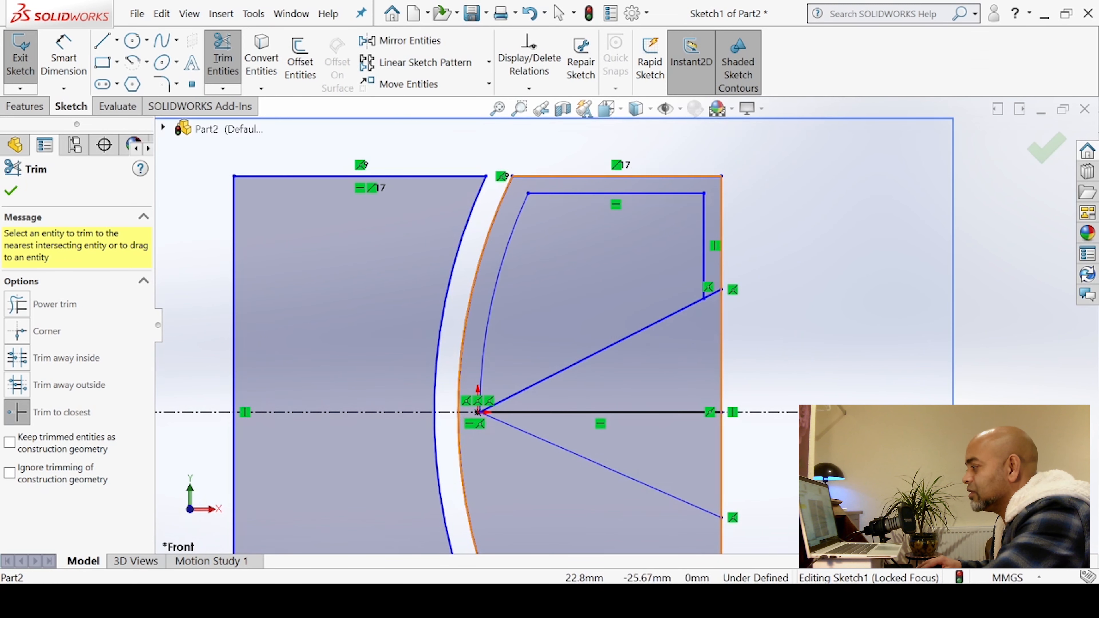
Trim the right edge segment between the centreline and the lower angled line, and the short overhang of the upper angled line
key(alt+Tab)
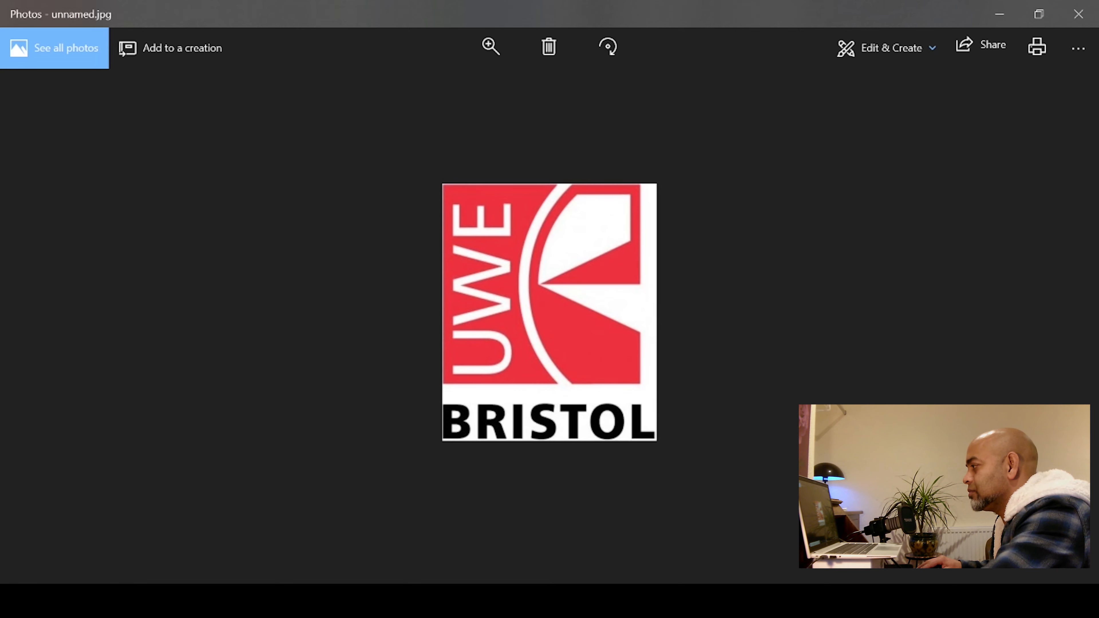
key(alt+Tab)
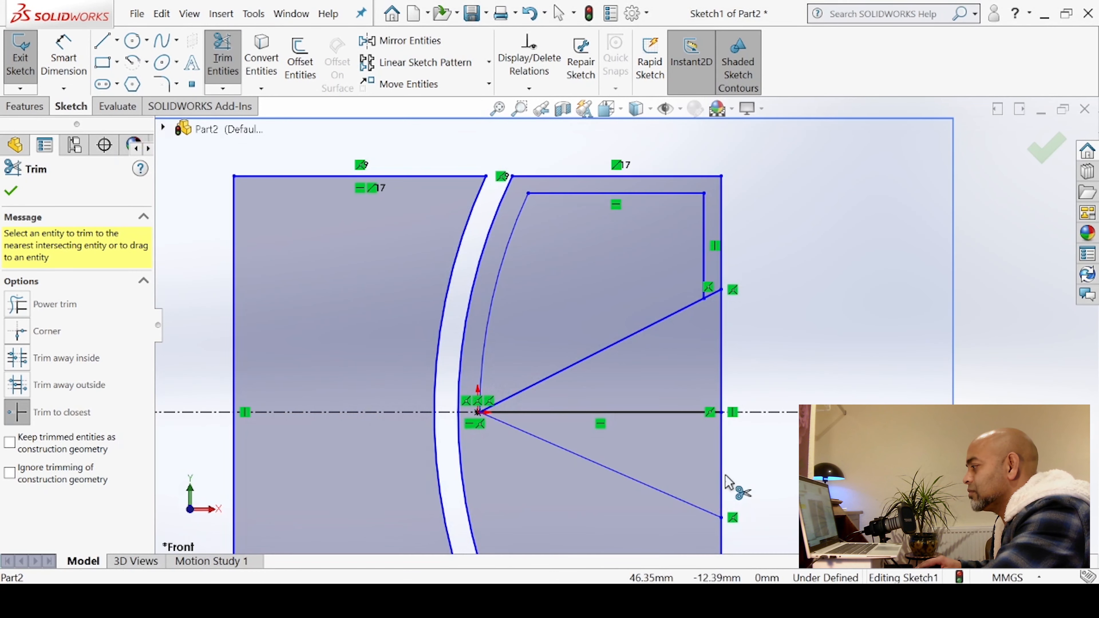
click(719, 469)
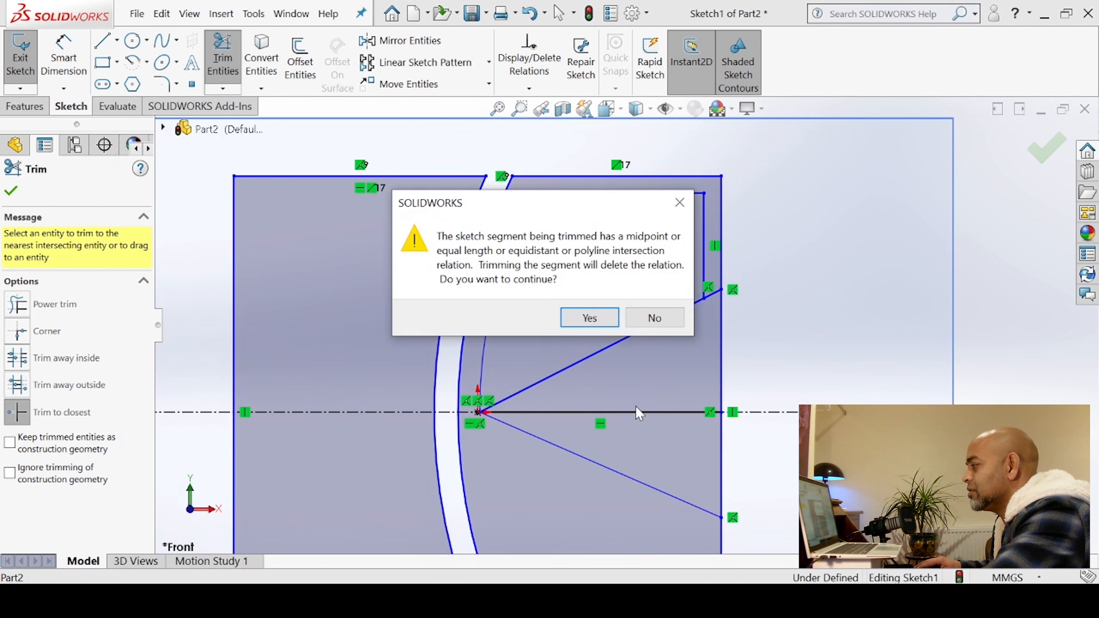
click(588, 318)
scroll(663, 363, up, 3)
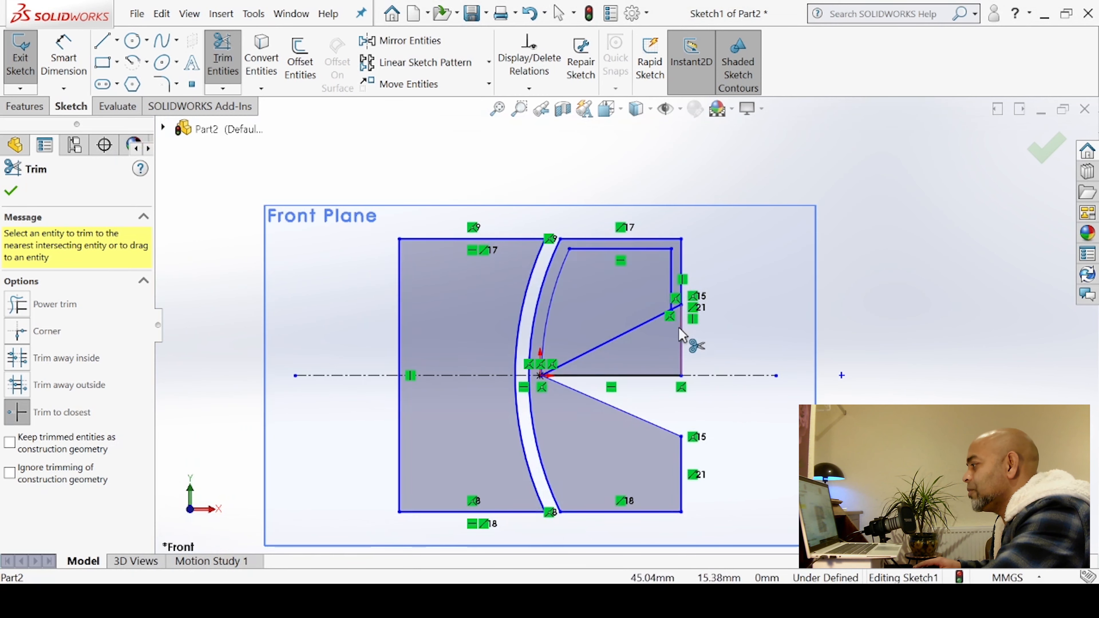
scroll(678, 319, down, 4)
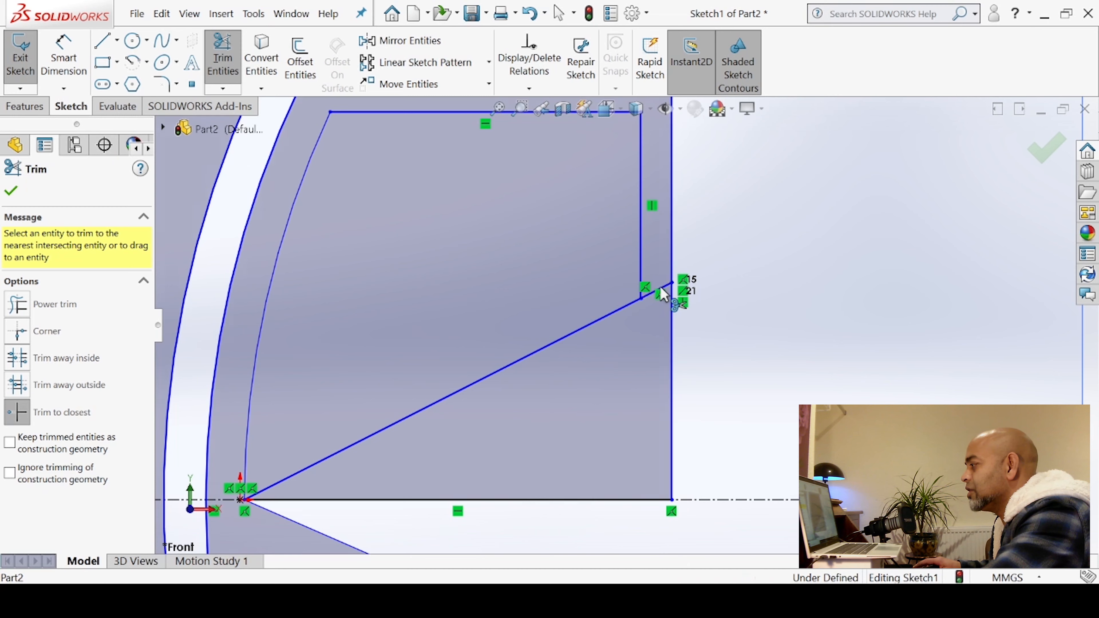
click(661, 288)
Compare the sketch with the UWE Bristol reference logo image, arranging the image window beside the sketch
scroll(582, 374, up, 4)
scroll(606, 412, up, 3)
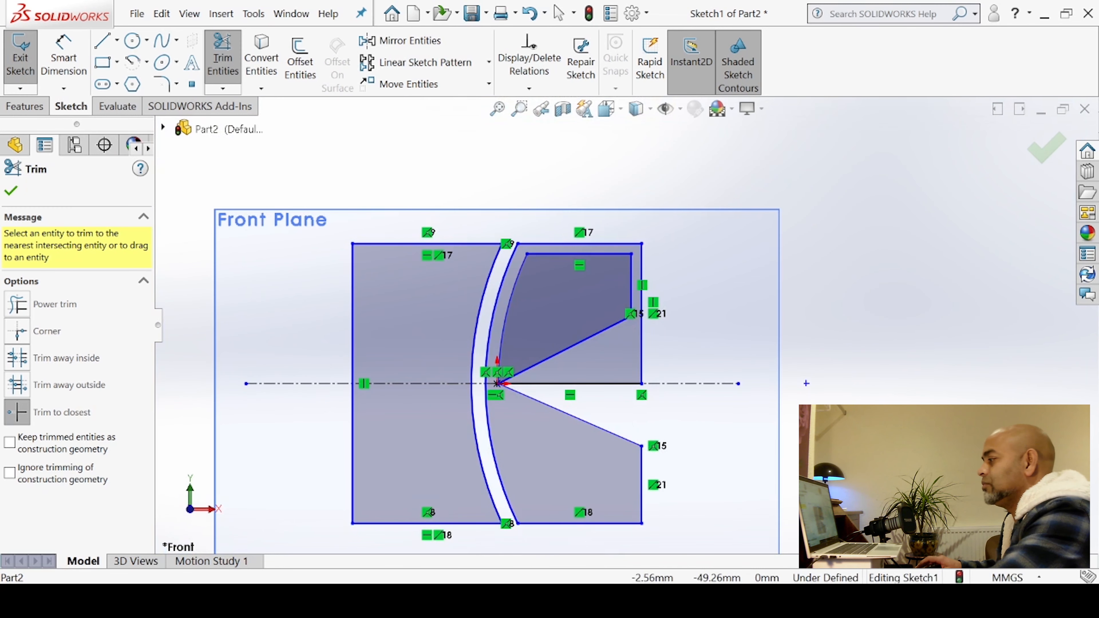
scroll(427, 509, up, 3)
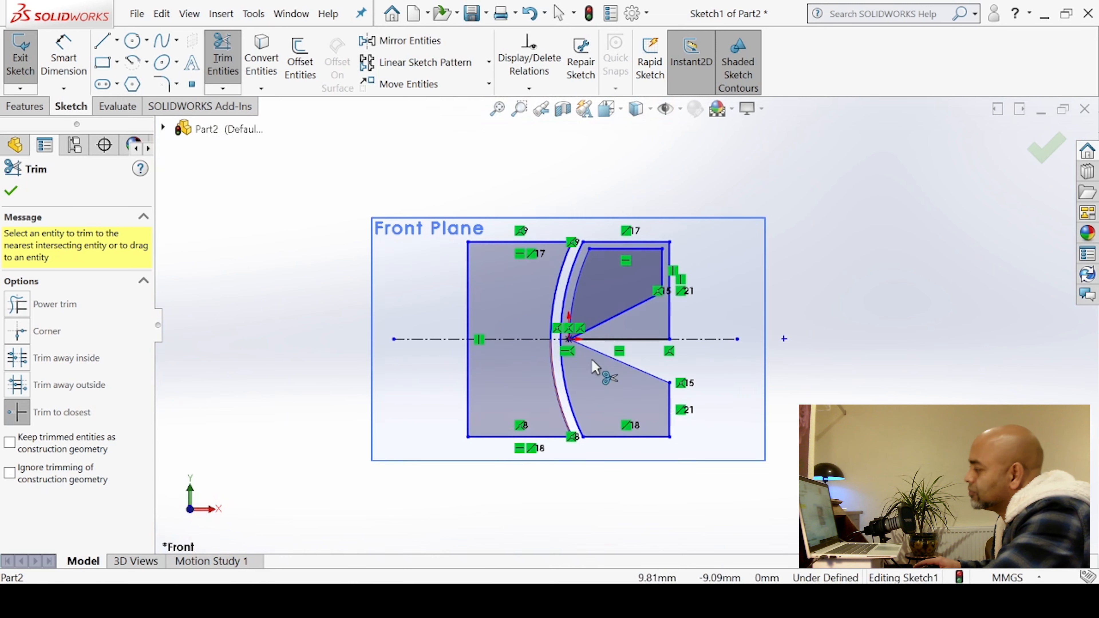
scroll(550, 333, down, 3)
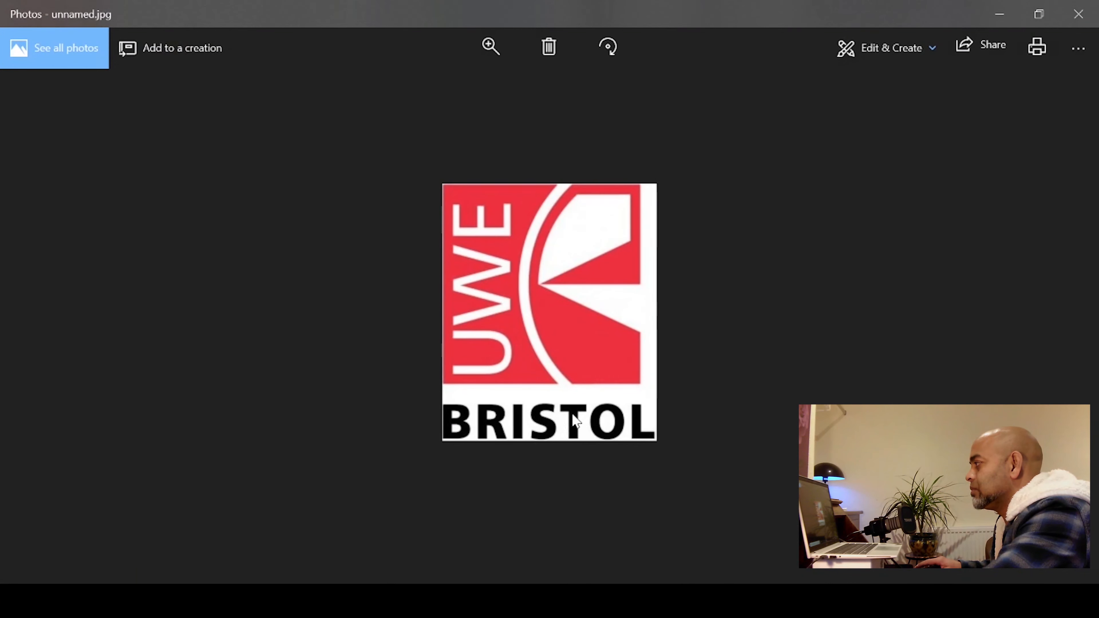
click(1038, 13)
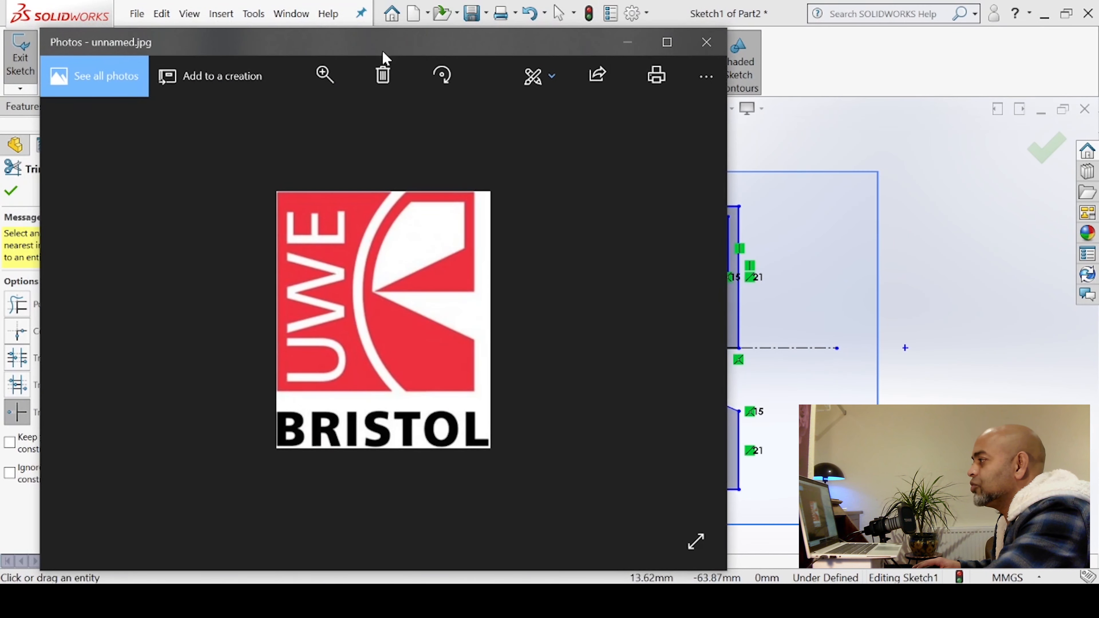
mouse_move(407, 47)
mouse_down()
mouse_move(142, 44)
mouse_move(207, 46)
mouse_up()
drag(525, 327, 369, 327)
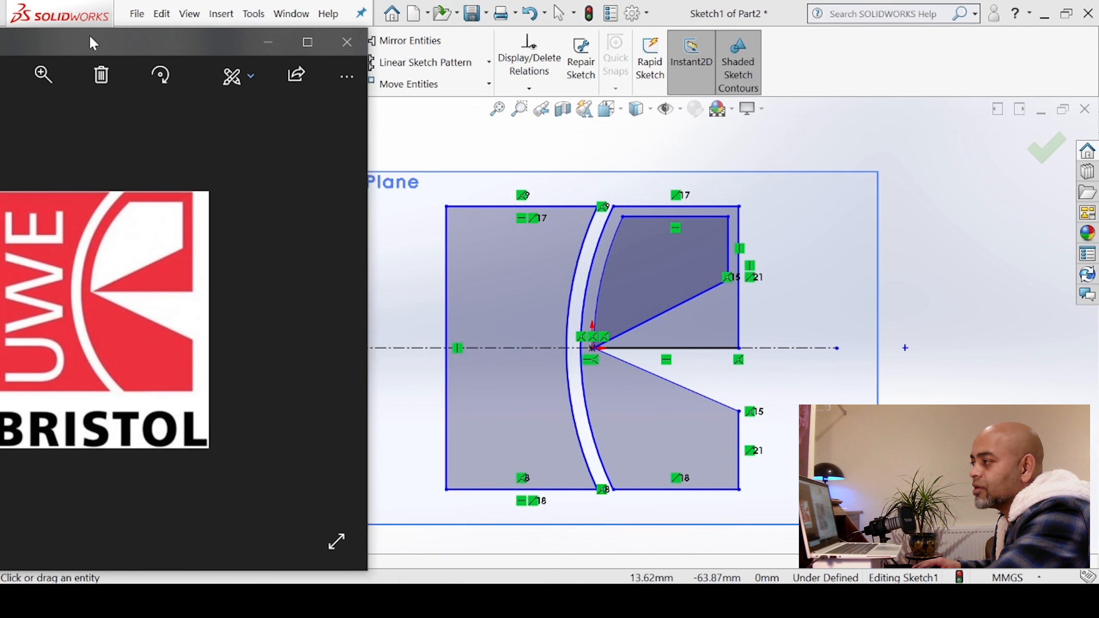
drag(93, 55, 116, 55)
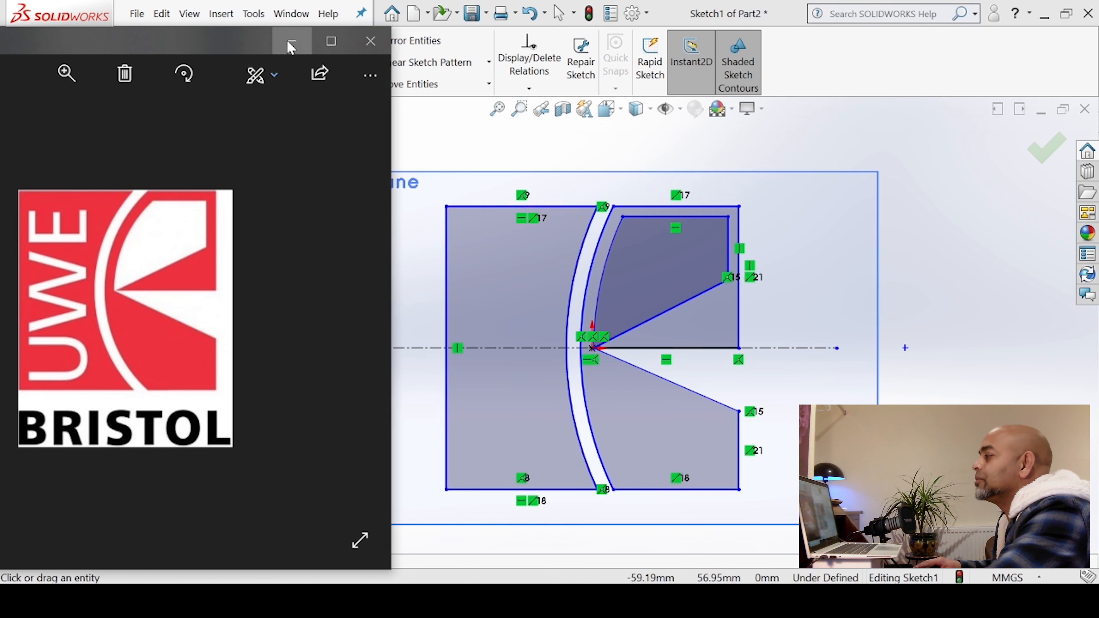
click(275, 41)
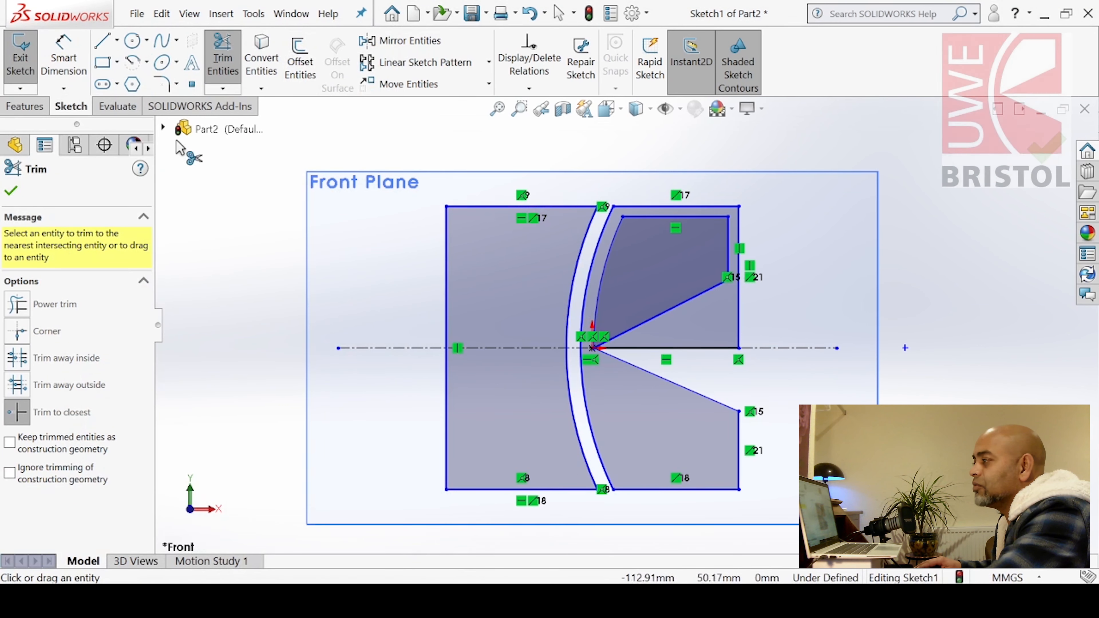
Draw a vertical construction line about 77 mm long in the square's left part, ending at the top edge
click(103, 43)
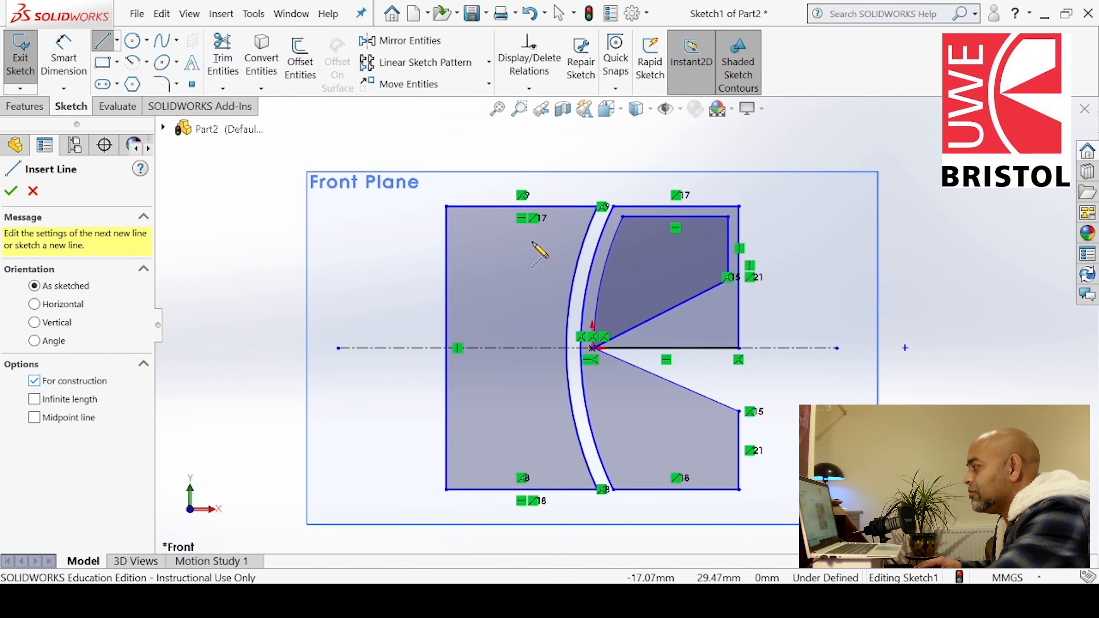
click(549, 152)
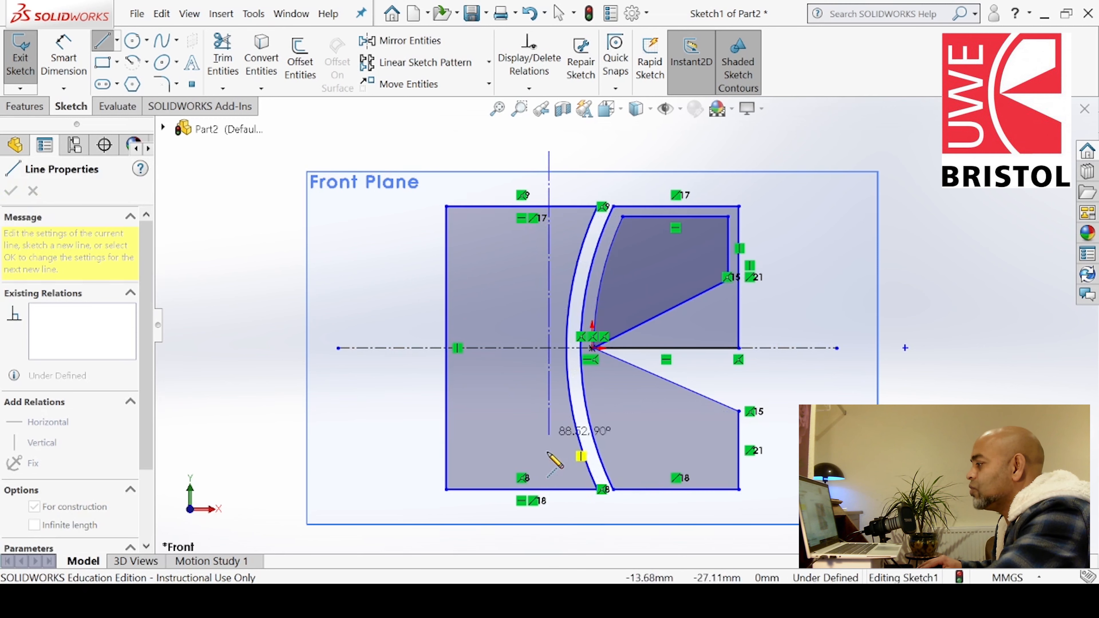
click(549, 472)
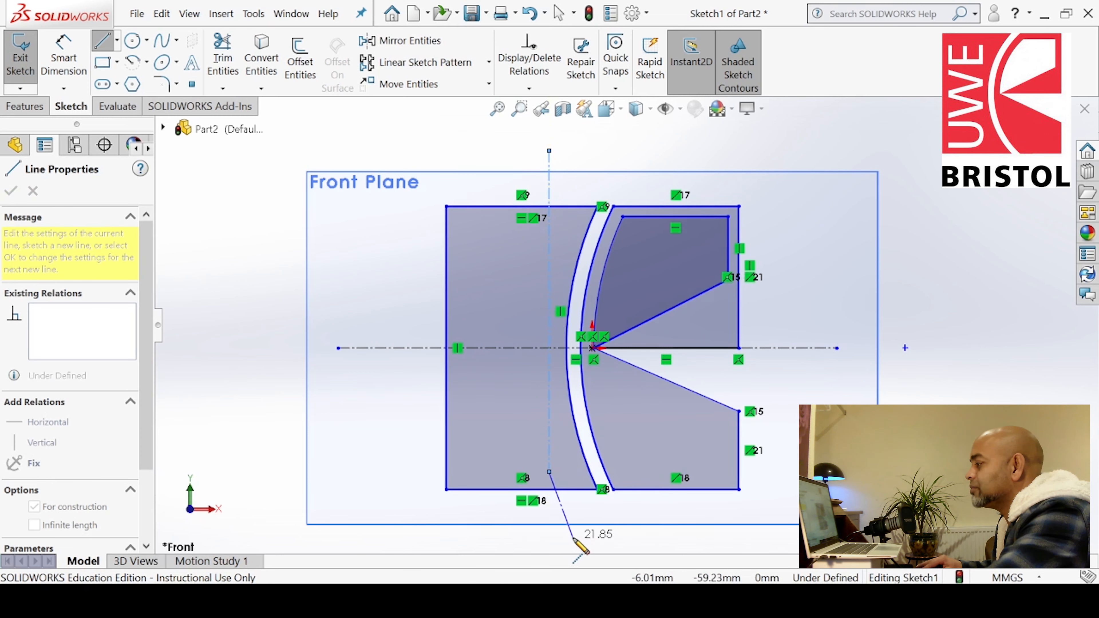
key(Escape)
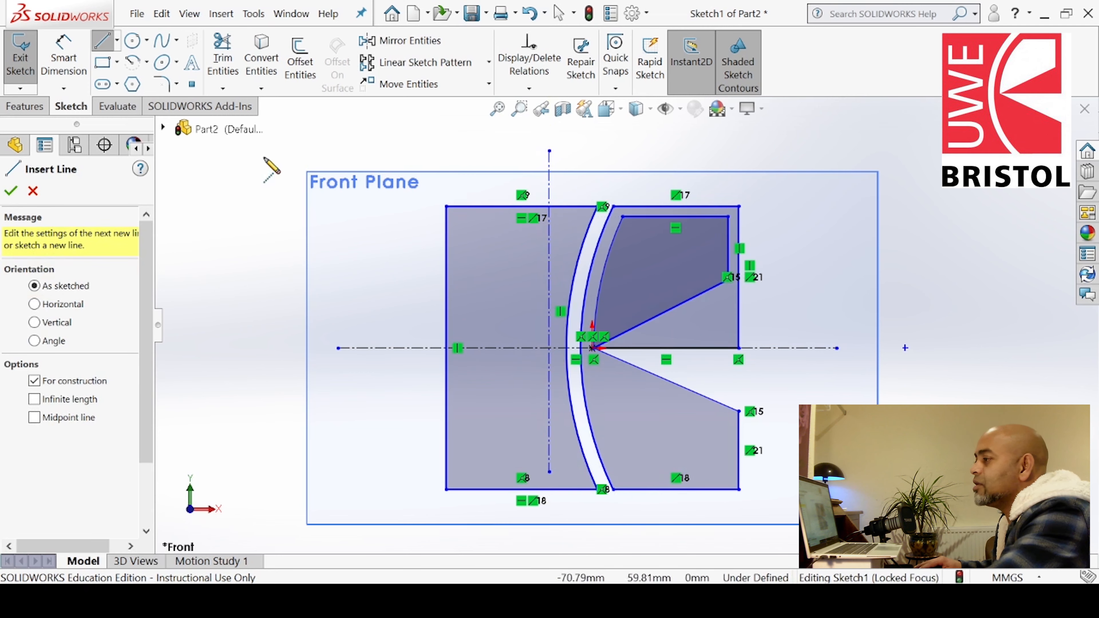
click(13, 191)
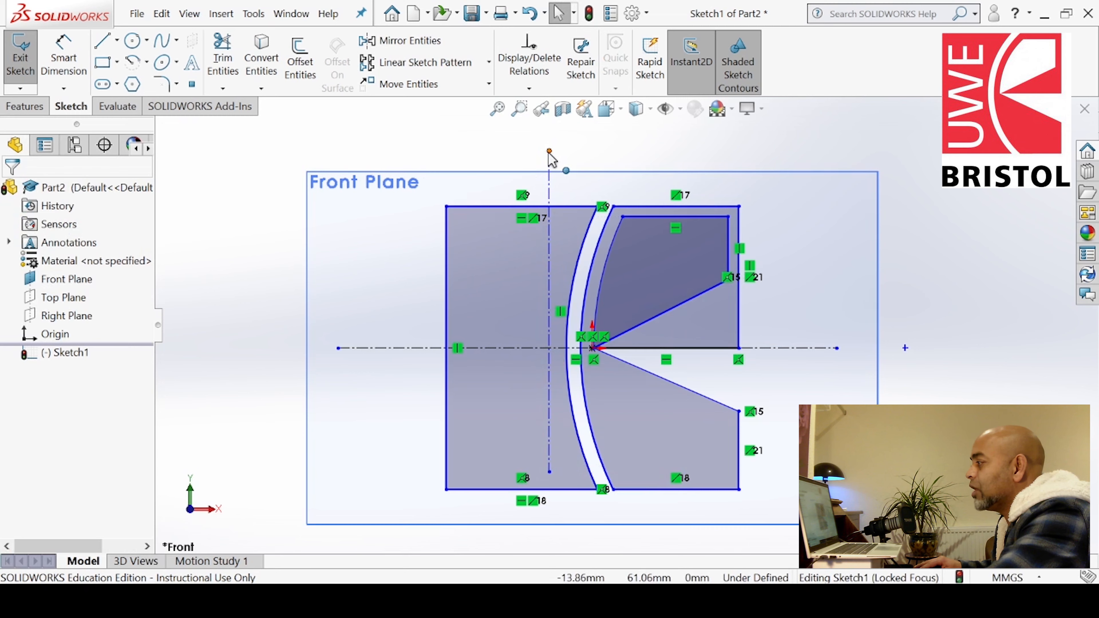
drag(549, 151, 553, 224)
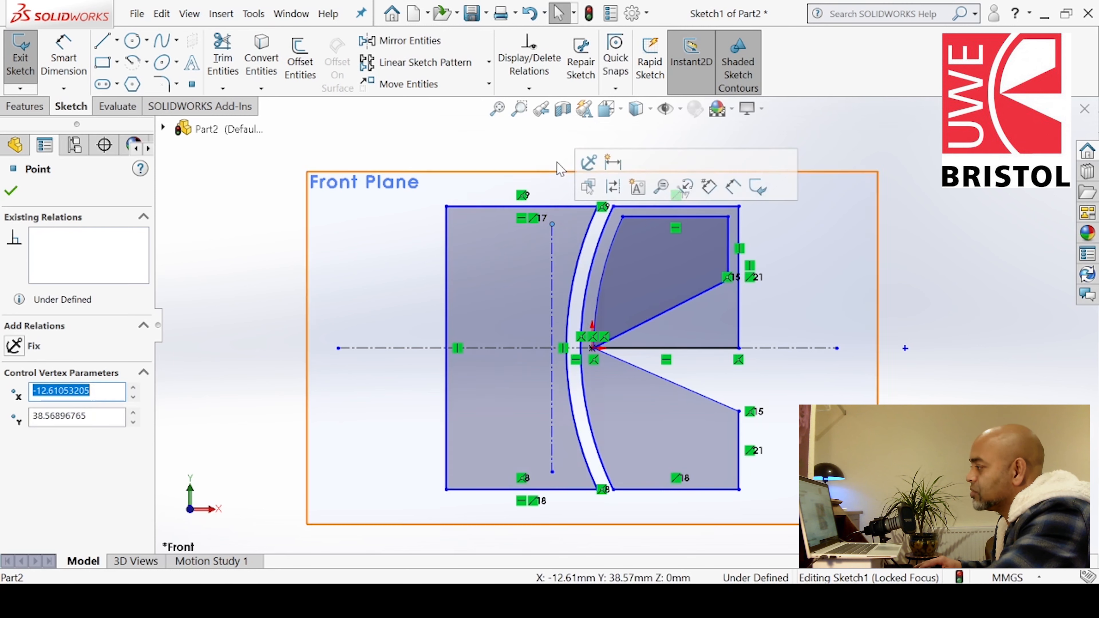
click(531, 148)
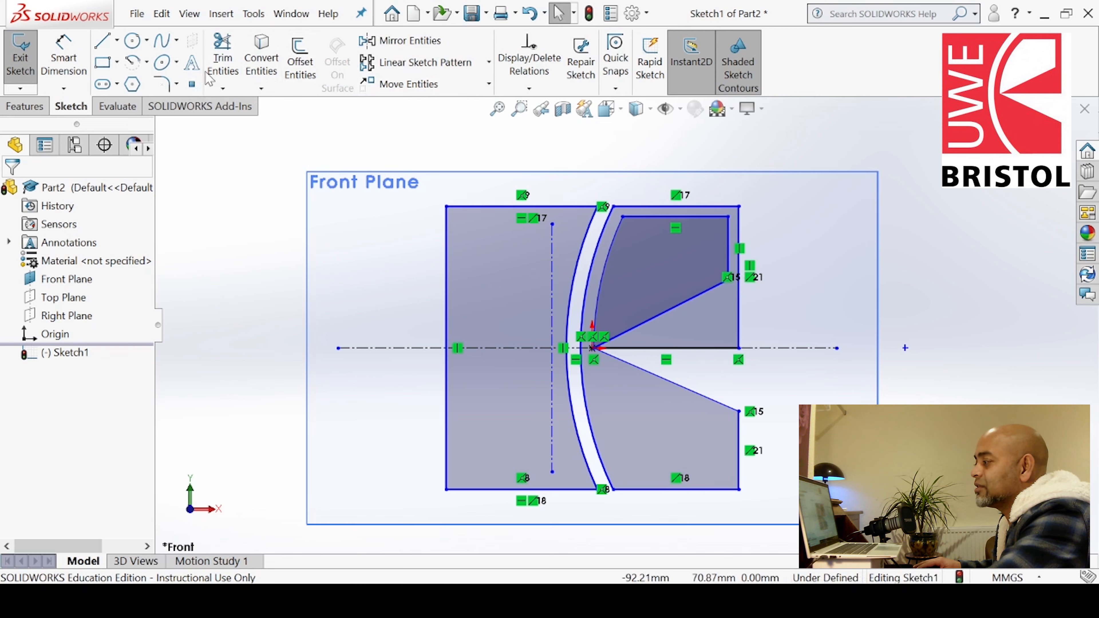
Create sketch text "UWE" along the vertical construction line
click(191, 63)
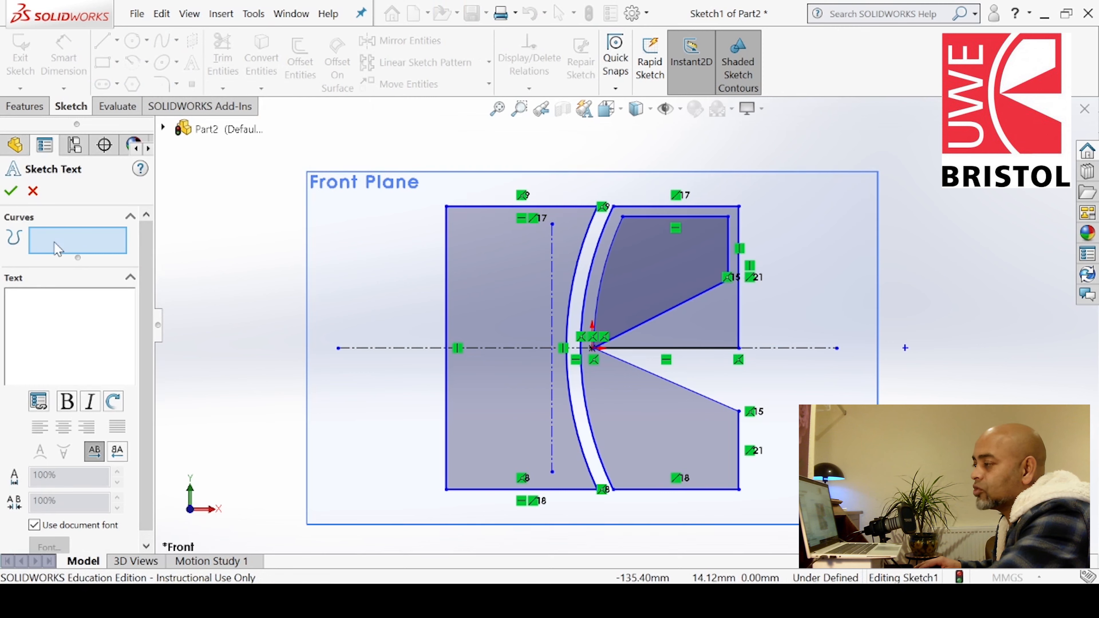
click(552, 329)
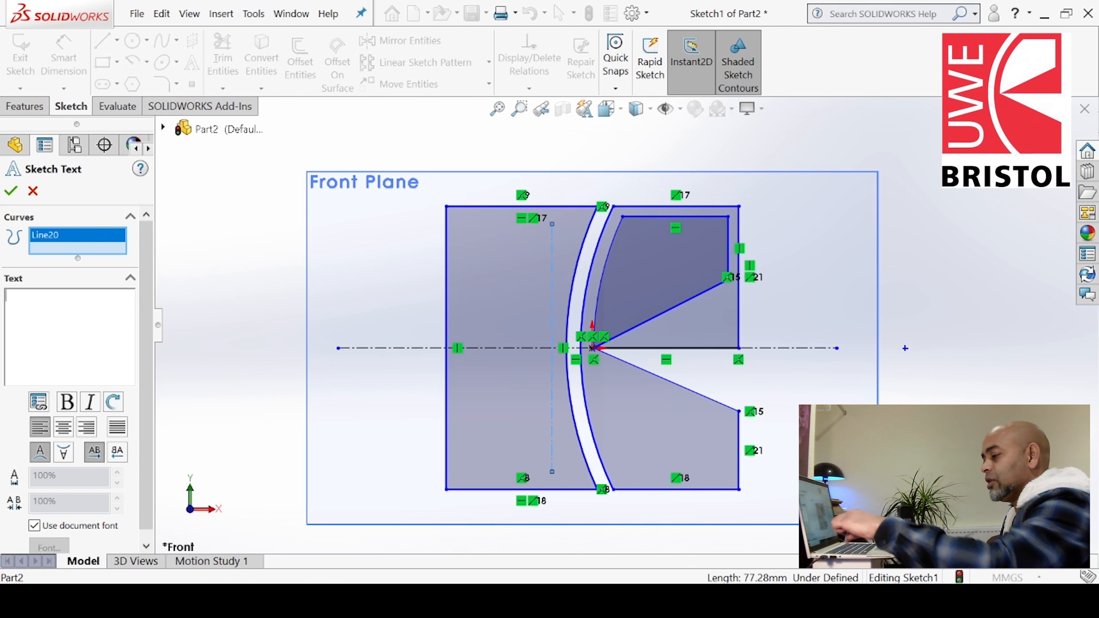
text(UWE)
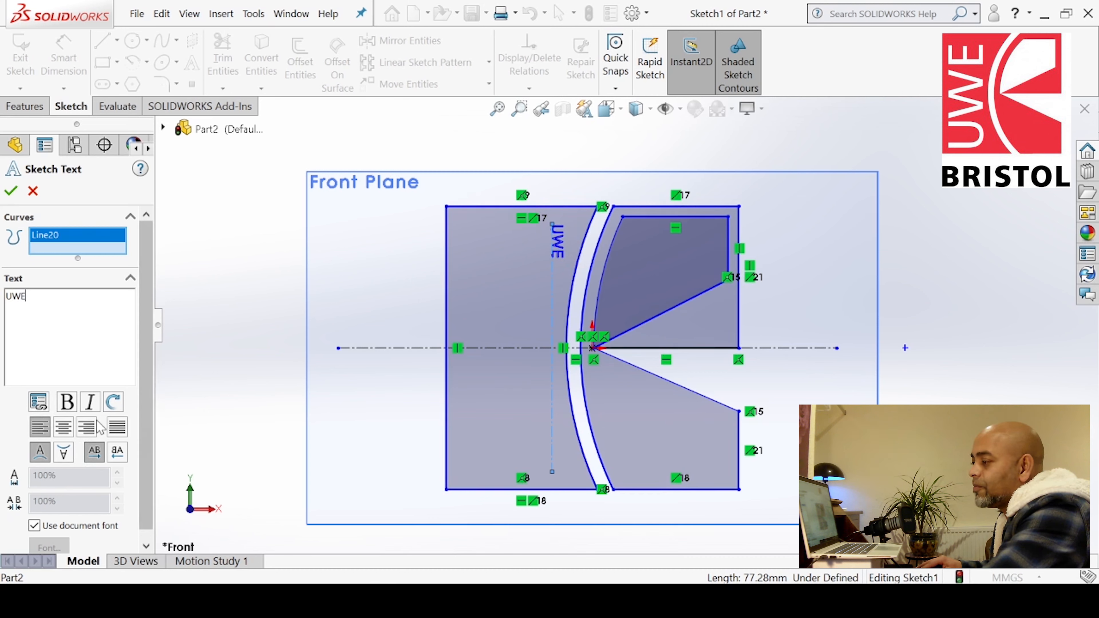
Flip the text's orientation so "UWE" reads upward along the construction line
click(67, 457)
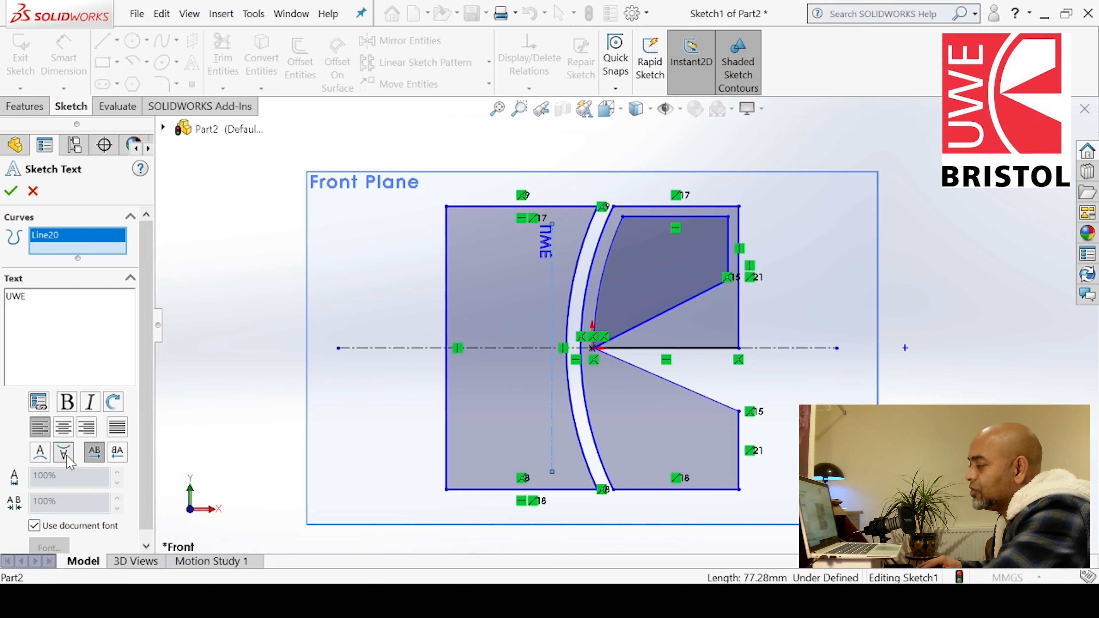
click(121, 458)
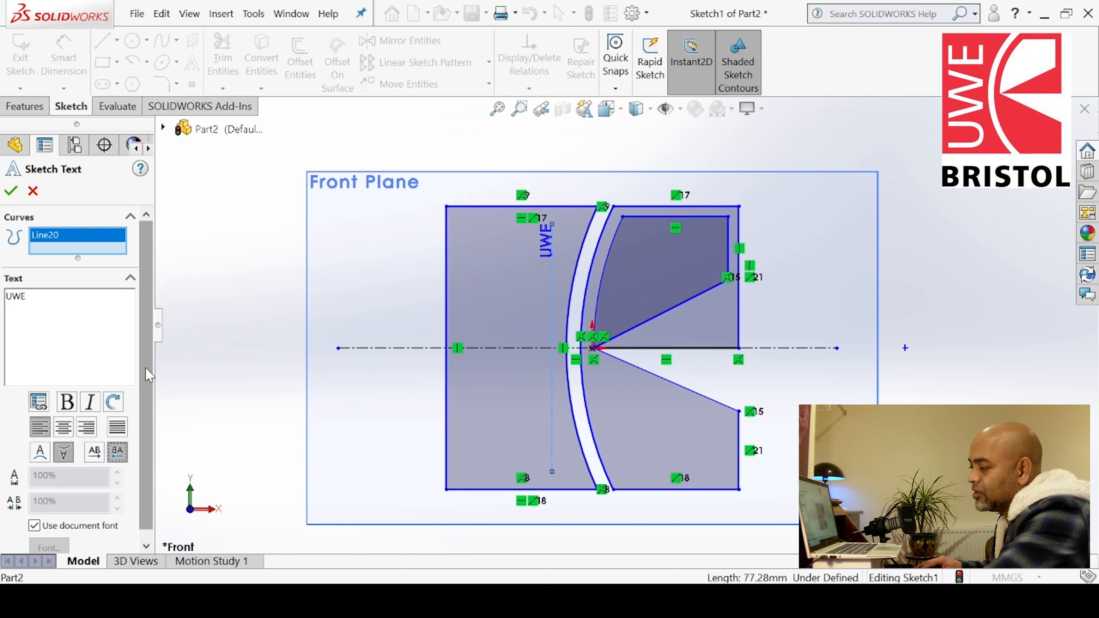
scroll(147, 387, down, 1)
click(64, 442)
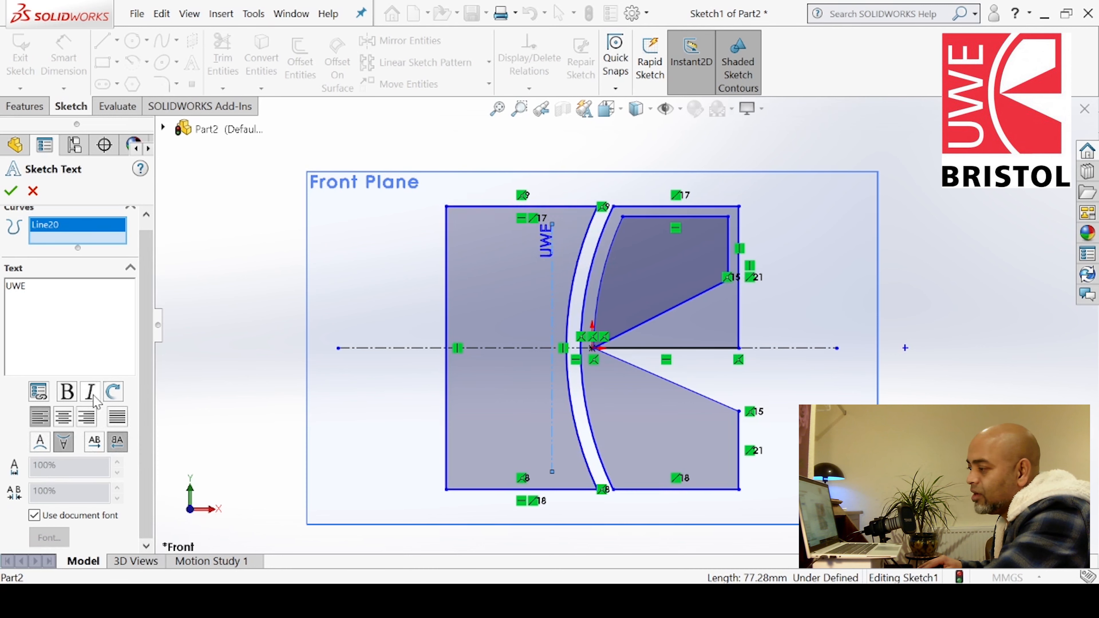
Centre-align the text and, with the document font turned off, set its font height to 72 points
click(63, 416)
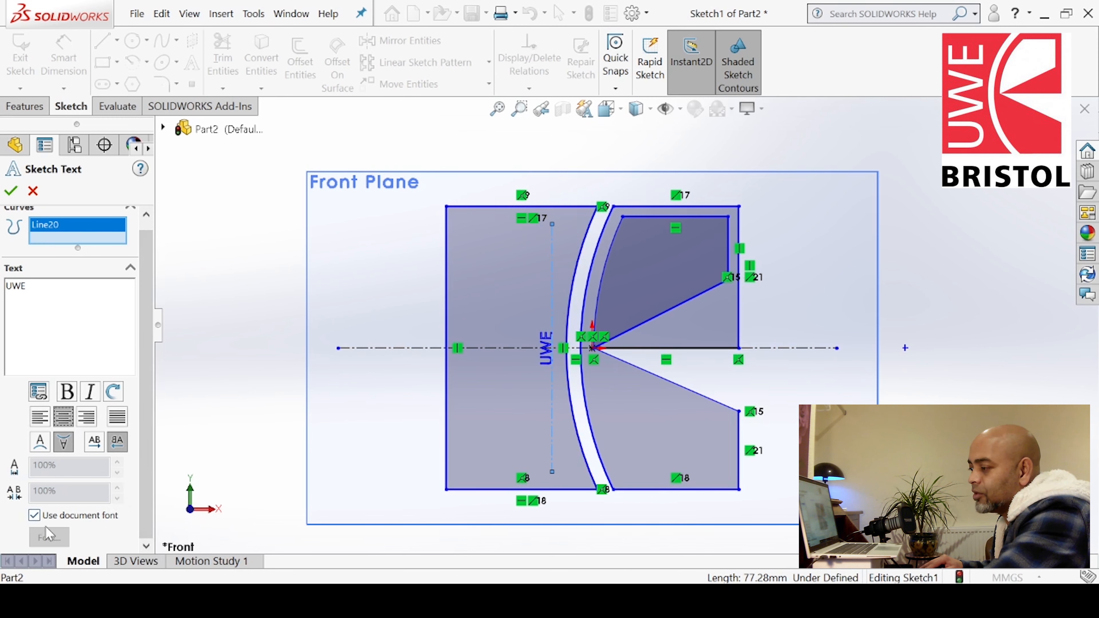
click(35, 517)
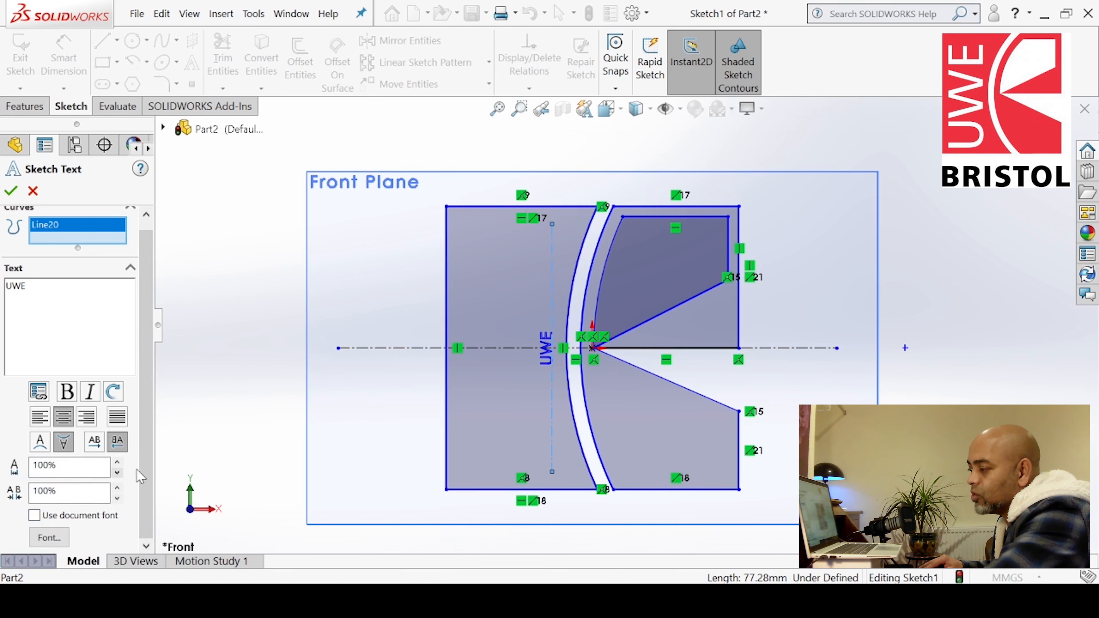
click(48, 538)
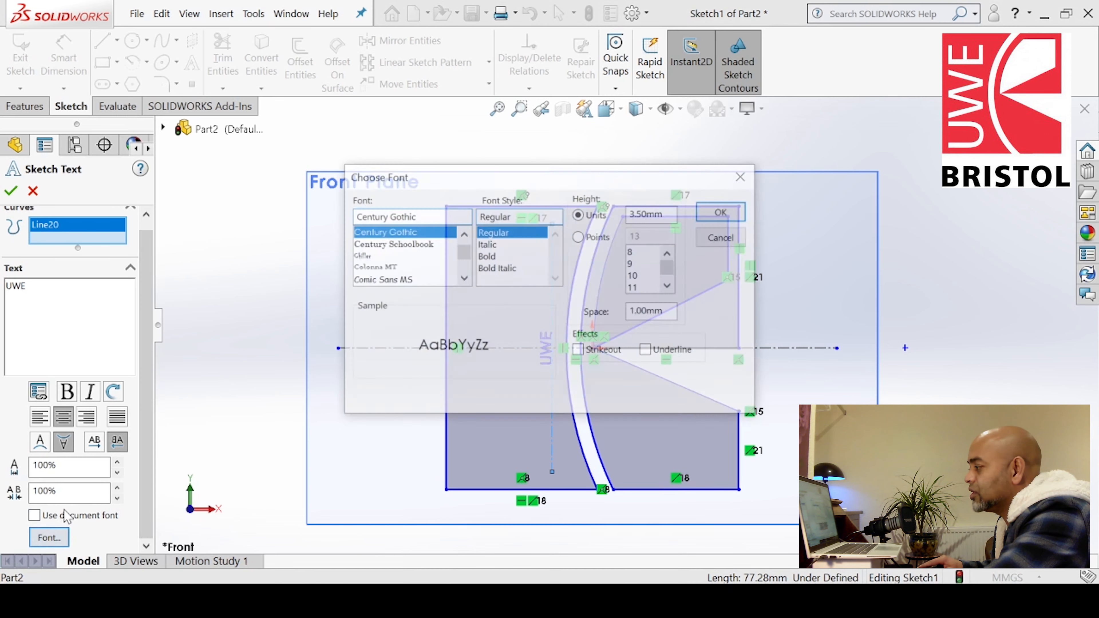
mouse_move(470, 173)
mouse_down()
mouse_move(277, 142)
mouse_move(175, 104)
mouse_up()
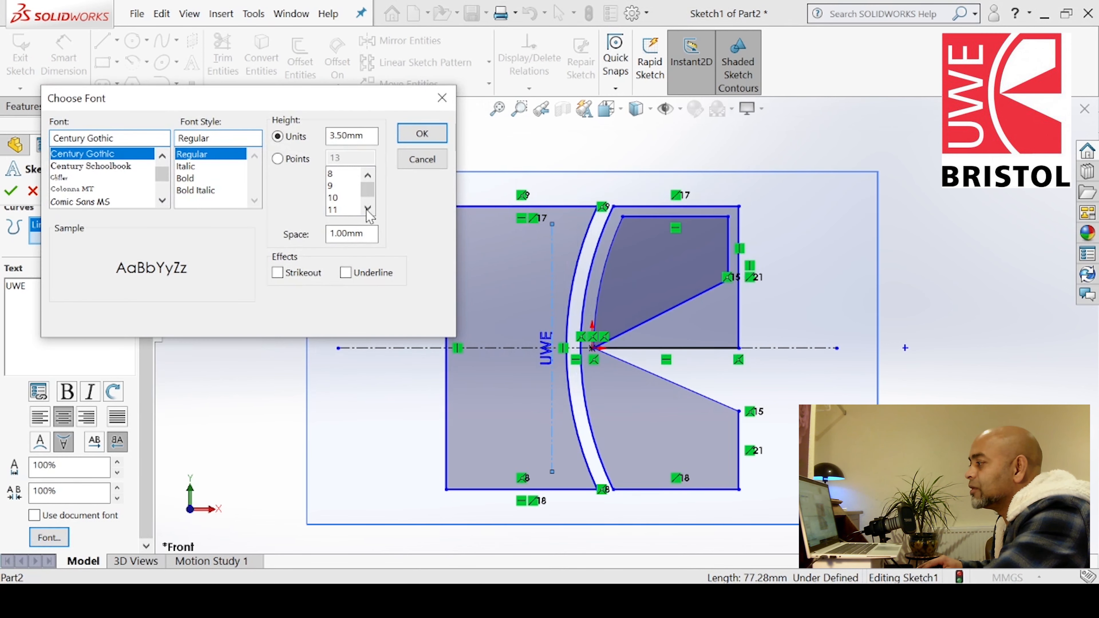
click(289, 159)
drag(367, 190, 367, 207)
click(333, 209)
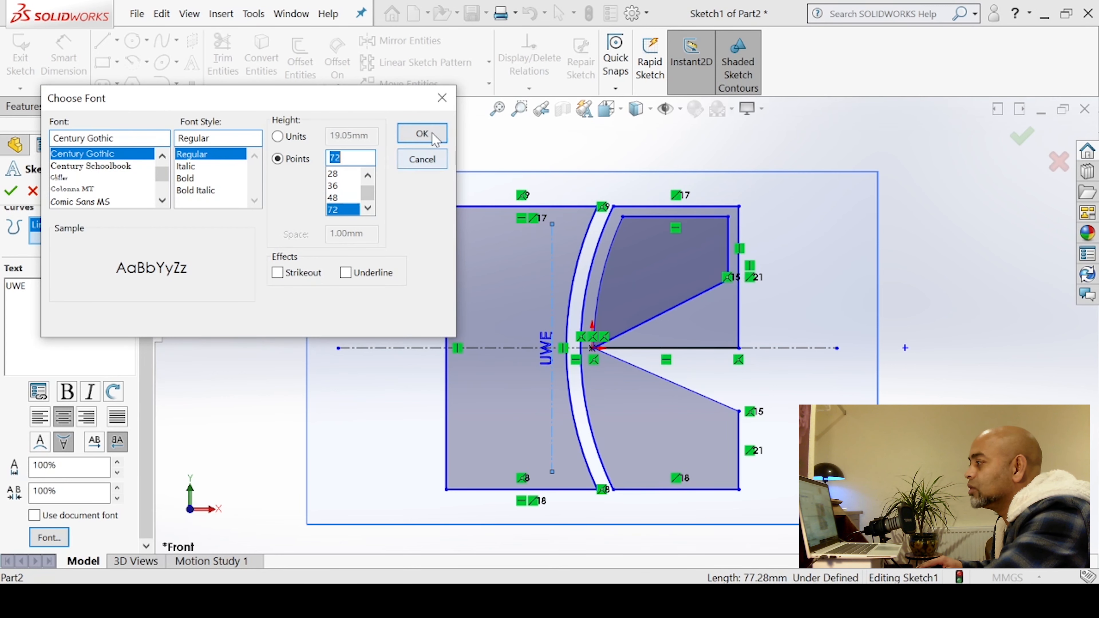
click(422, 135)
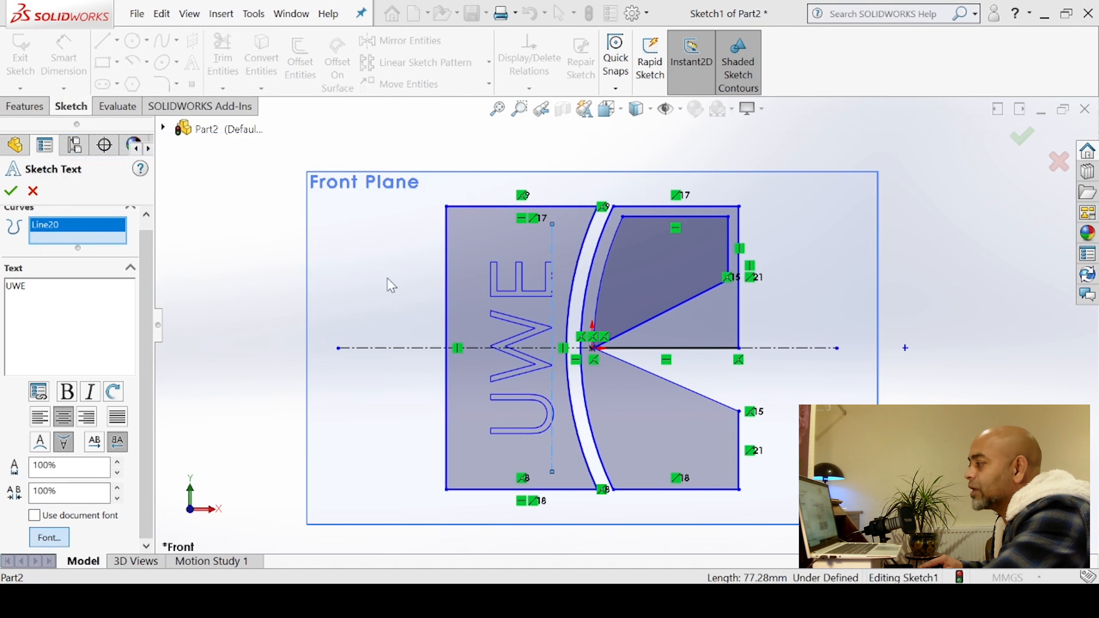
Set the text's font height to 85 points
mouse_move(584, 181)
mouse_down()
mouse_move(437, 136)
mouse_move(247, 130)
mouse_up()
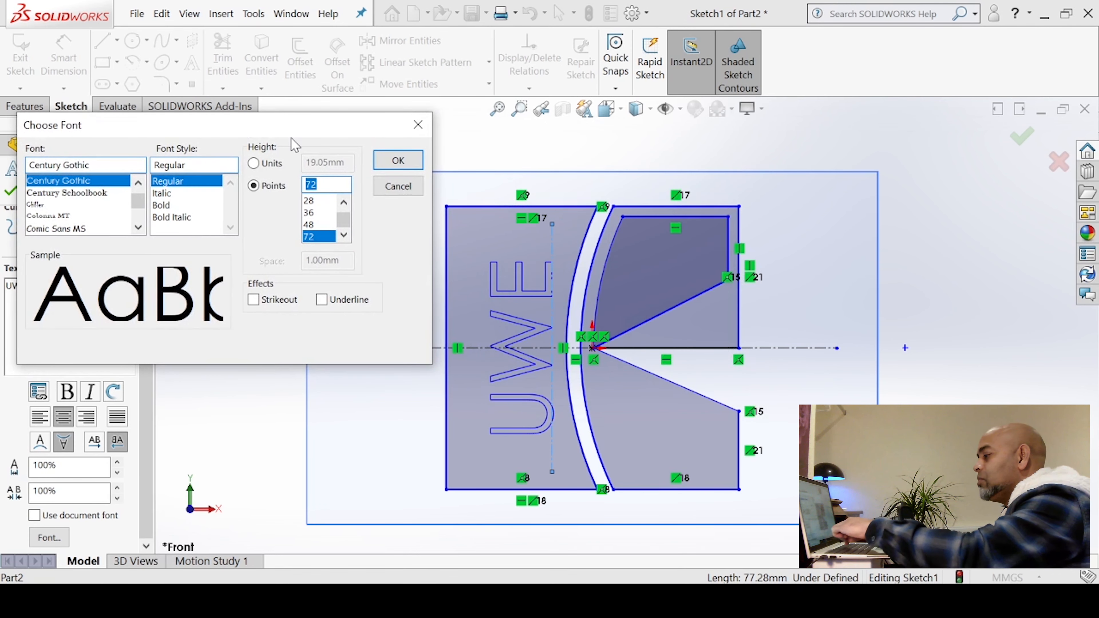
text(85)
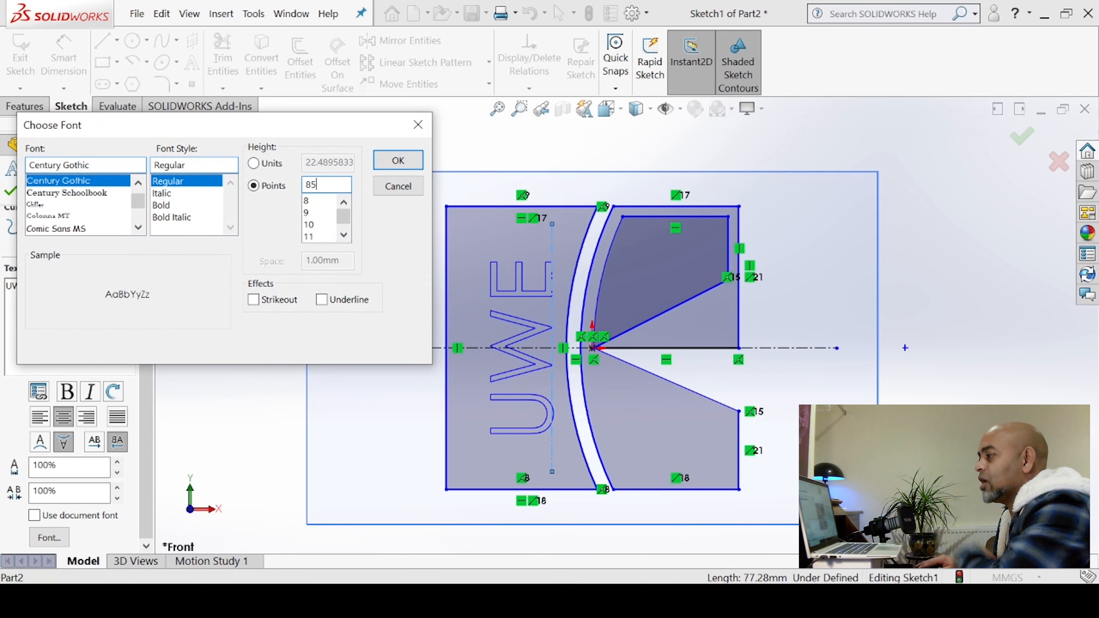
click(398, 161)
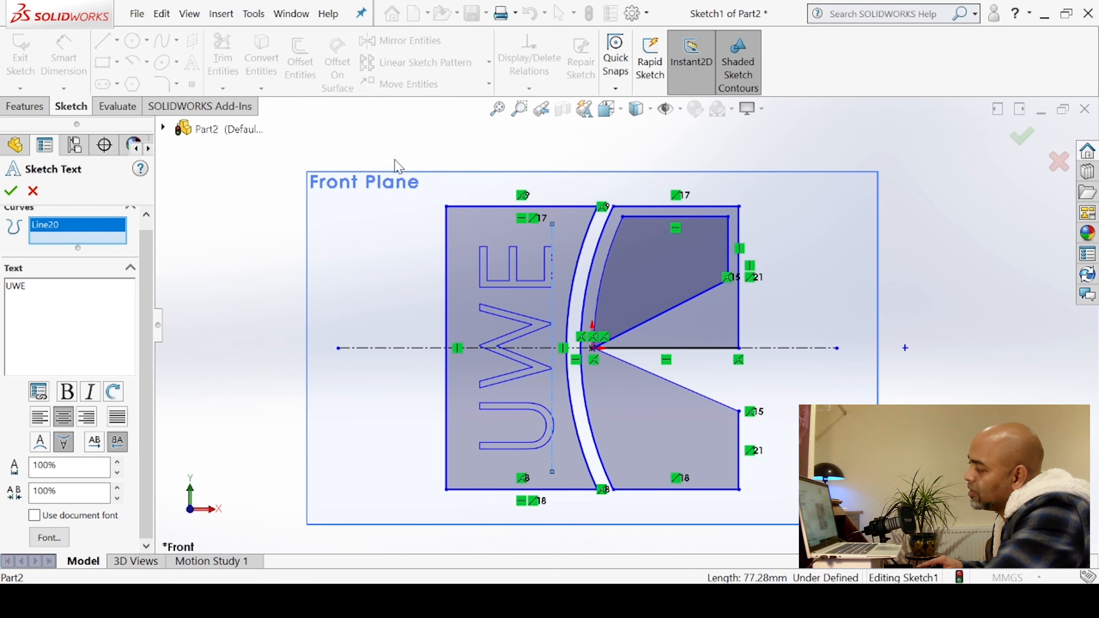
Set the text's font height to 90 points and accept the sketch text
click(49, 537)
drag(597, 178, 393, 146)
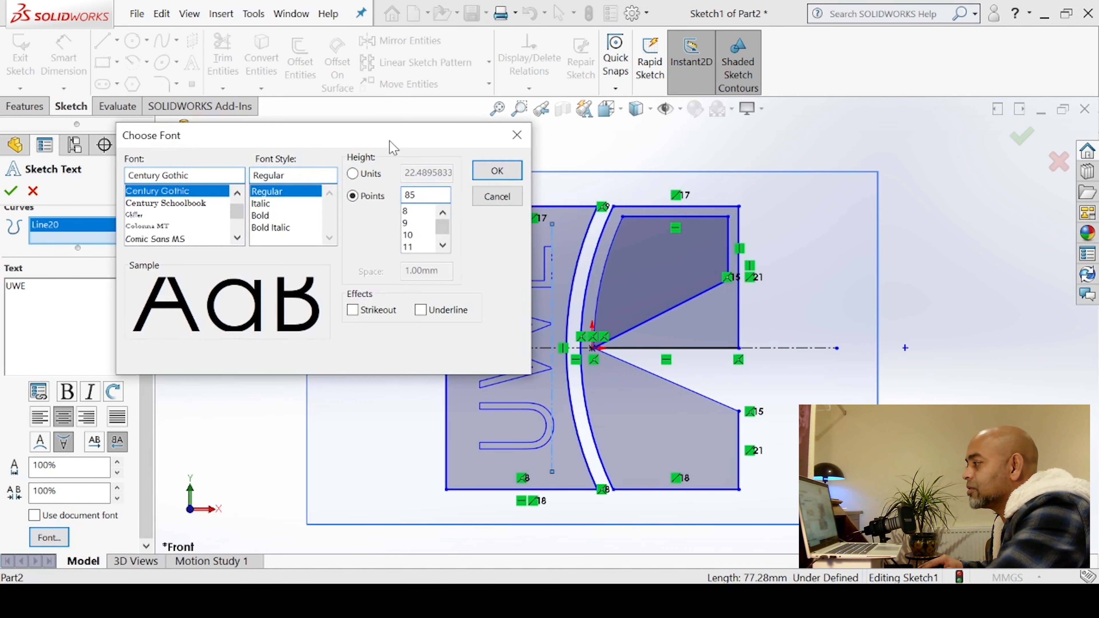
text(9)
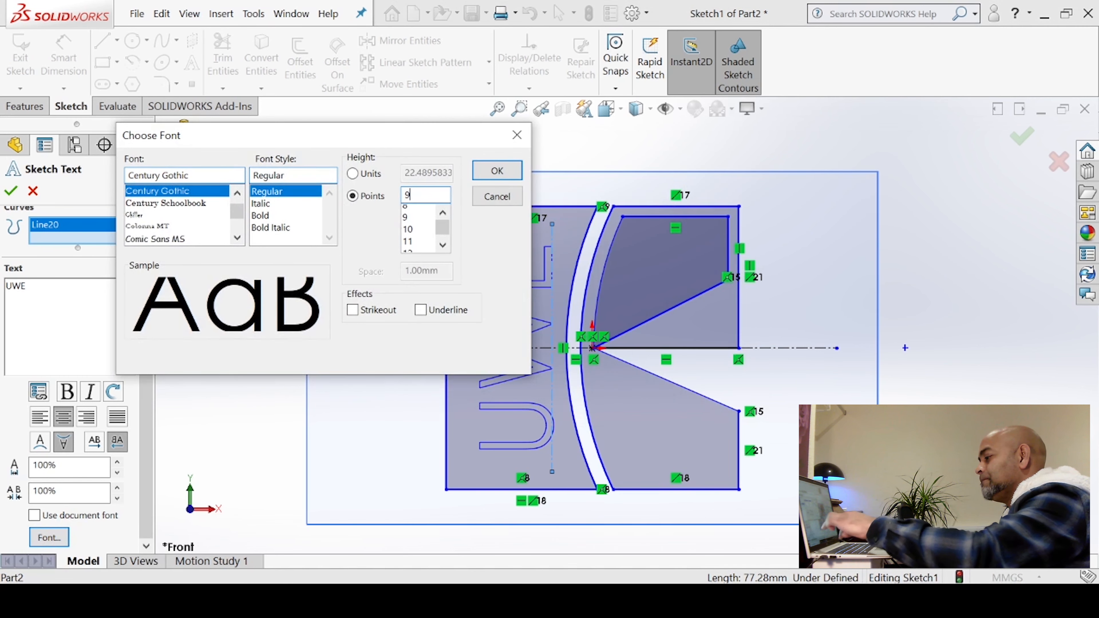
text(0)
click(478, 176)
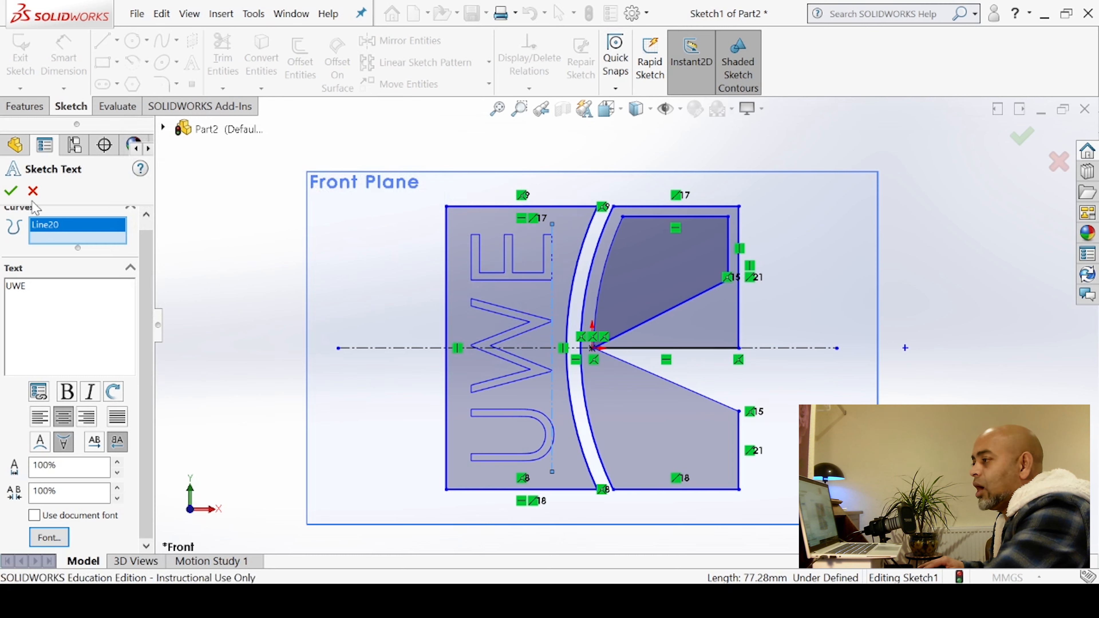
click(10, 192)
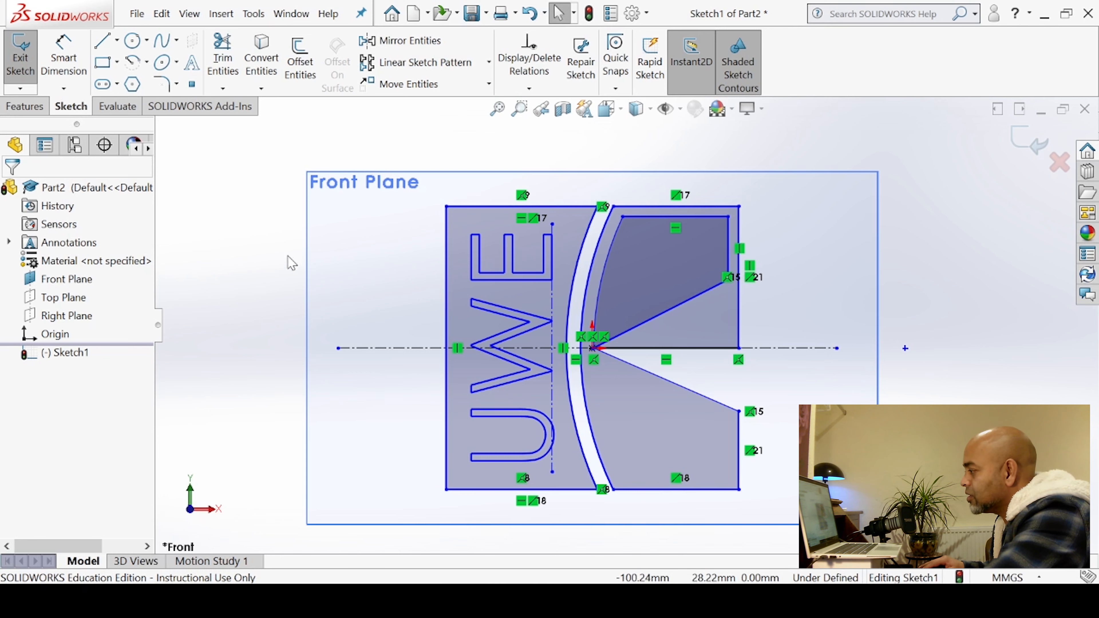
Exit the sketch, inspect it in 3D, and return to the Front view orientation
click(21, 57)
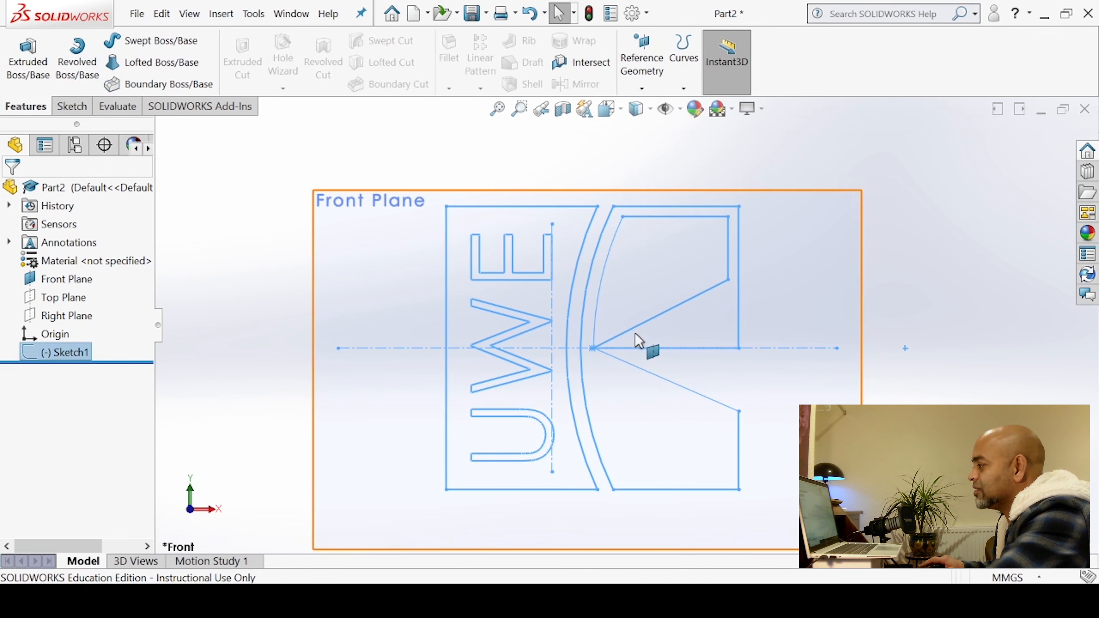
scroll(642, 339, up, 3)
mouse_move(748, 336)
middle_down()
mouse_move(680, 417)
mouse_move(768, 282)
mouse_move(711, 363)
mouse_move(736, 393)
mouse_move(747, 360)
mouse_move(714, 355)
mouse_move(705, 400)
mouse_move(721, 364)
mouse_move(727, 376)
middle_up()
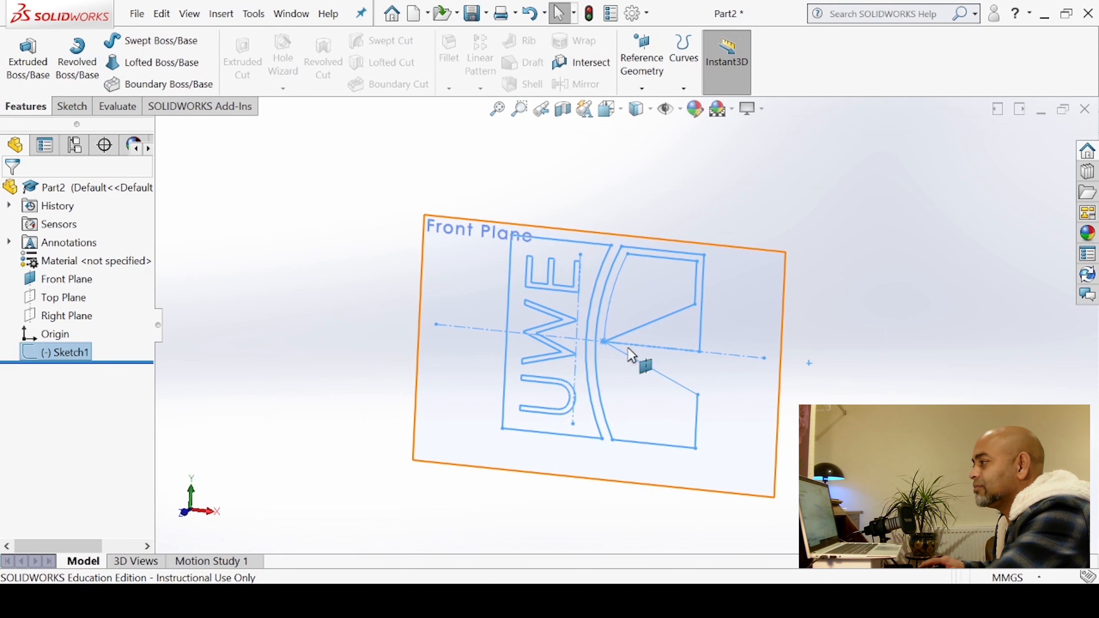
click(338, 261)
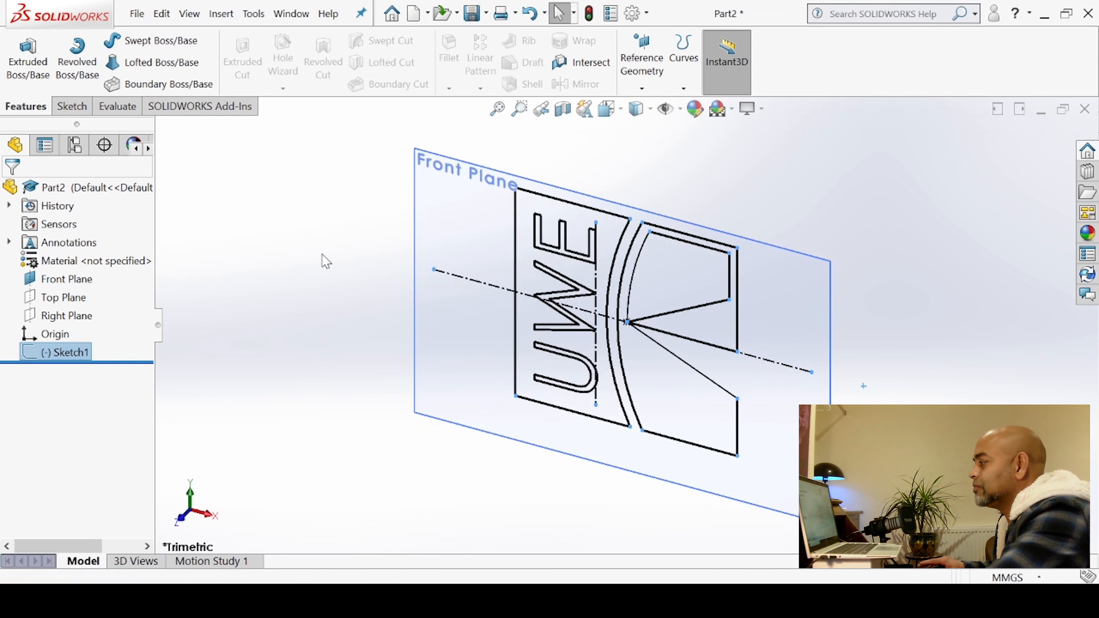
click(606, 109)
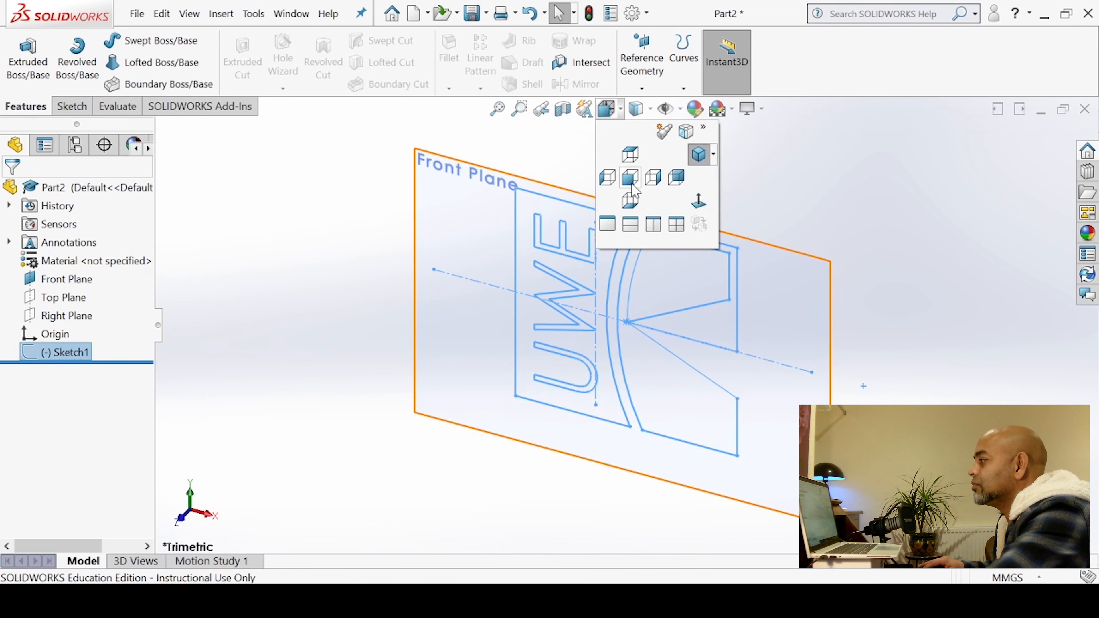
click(631, 177)
click(942, 256)
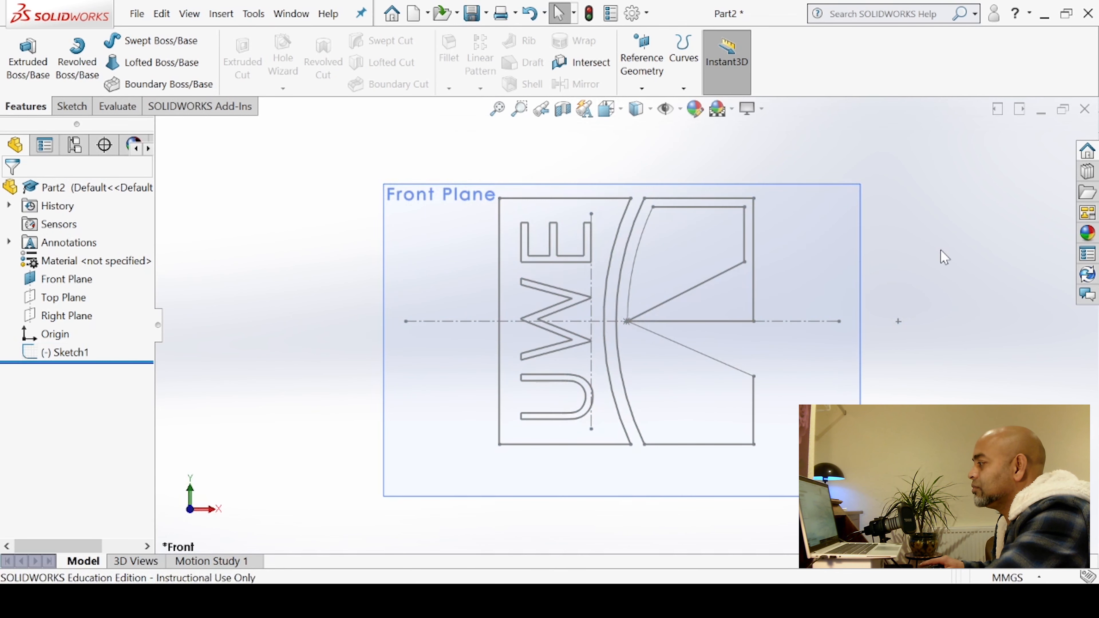